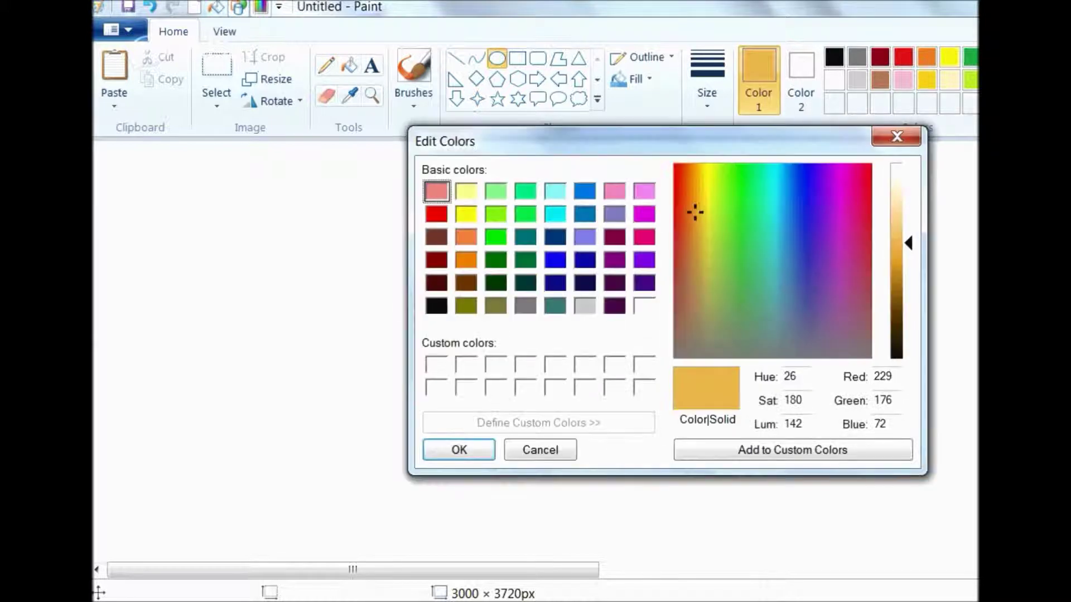
# Step: Set Color 1 to dark brown (RGB 147, 103, 21) and Color 2 to golden orange (RGB 227, 169, 62)
pyautogui.click(897, 295)
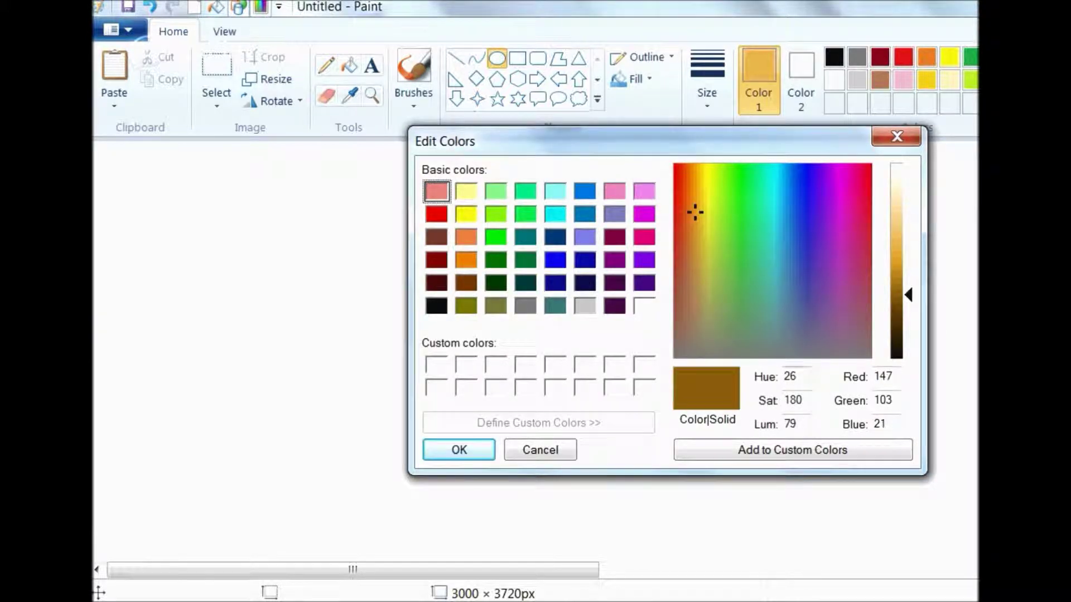
pyautogui.click(459, 449)
pyautogui.click(801, 78)
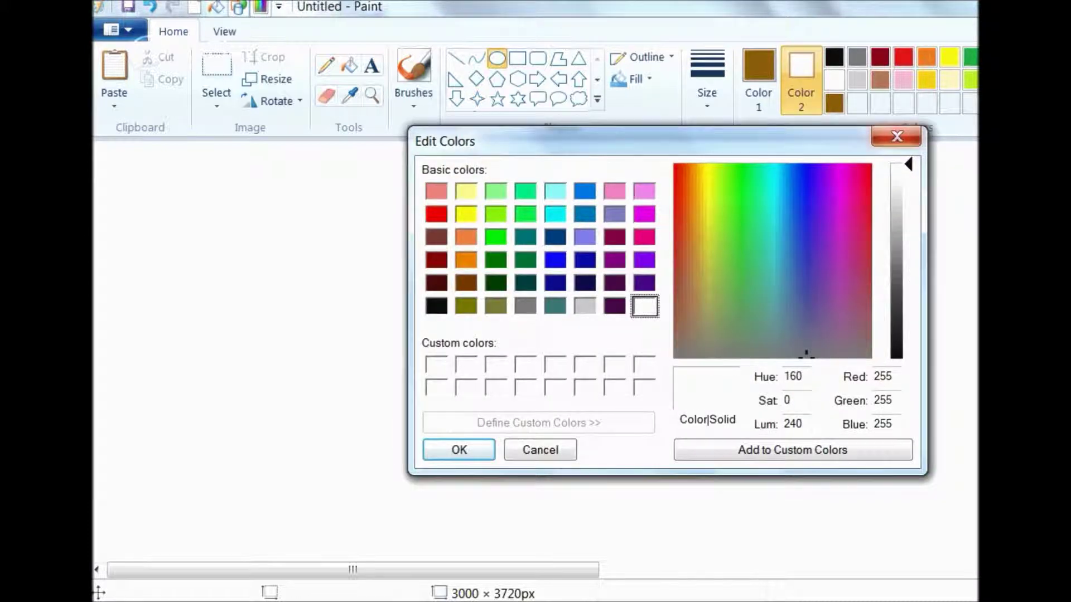
pyautogui.click(896, 136)
pyautogui.click(835, 103)
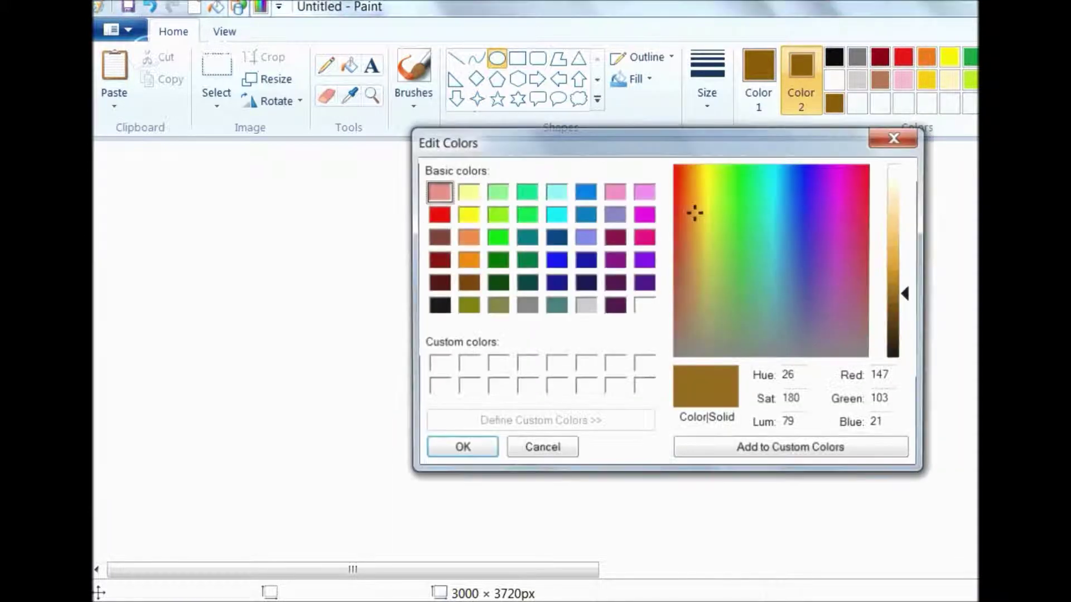
pyautogui.click(897, 249)
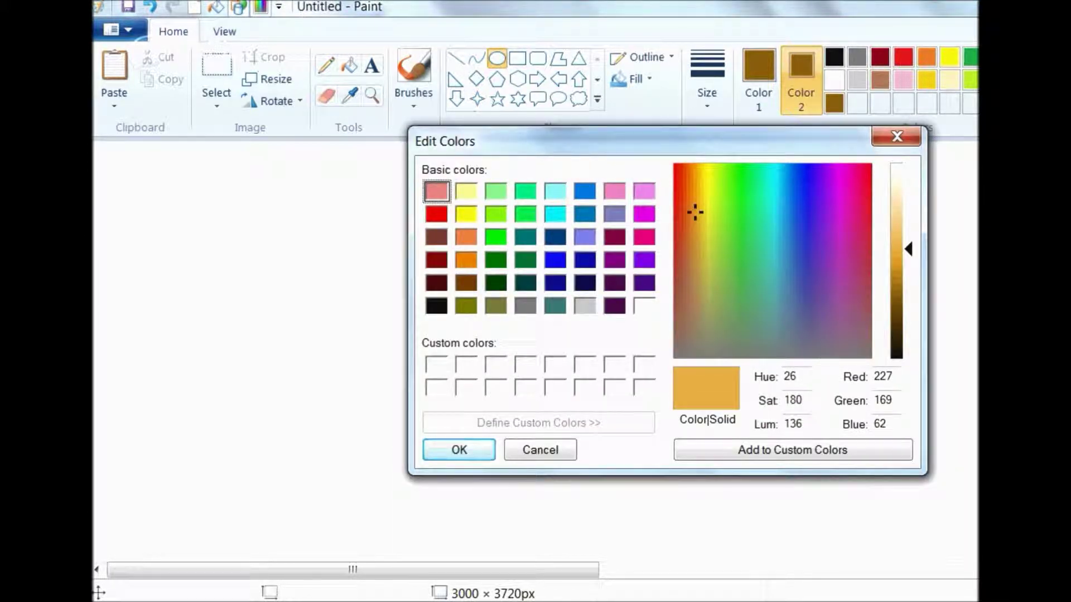
pyautogui.click(459, 450)
pyautogui.moveTo(426, 212)
pyautogui.mouseDown()
pyautogui.moveTo(466, 263)
pyautogui.moveTo(634, 418)
pyautogui.mouseUp()
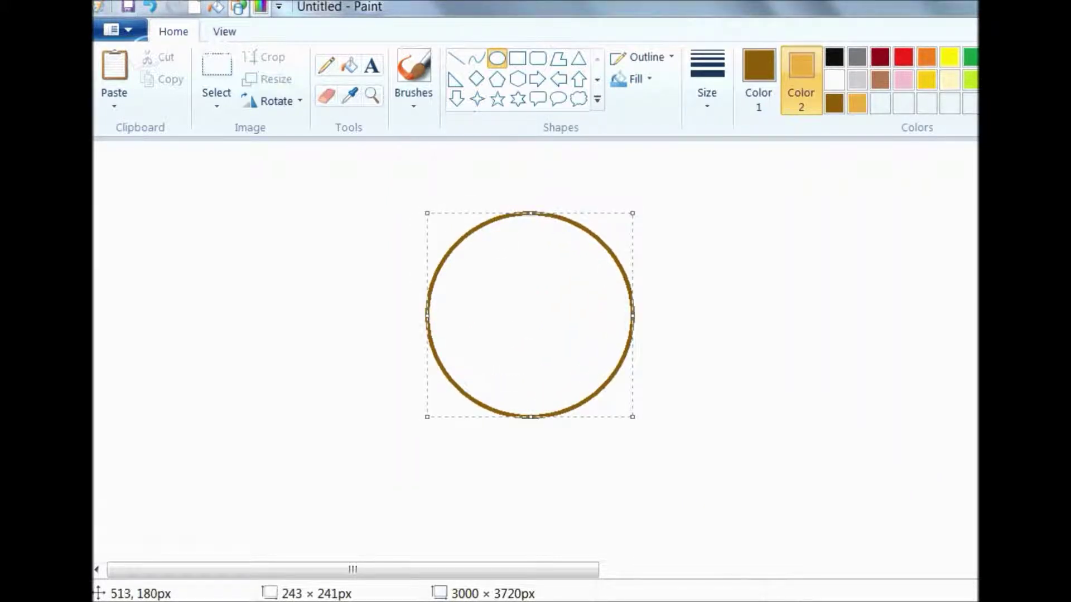
pyautogui.moveTo(531, 297); pyautogui.dragTo(493, 280)
pyautogui.moveTo(395, 302); pyautogui.dragTo(427, 318)
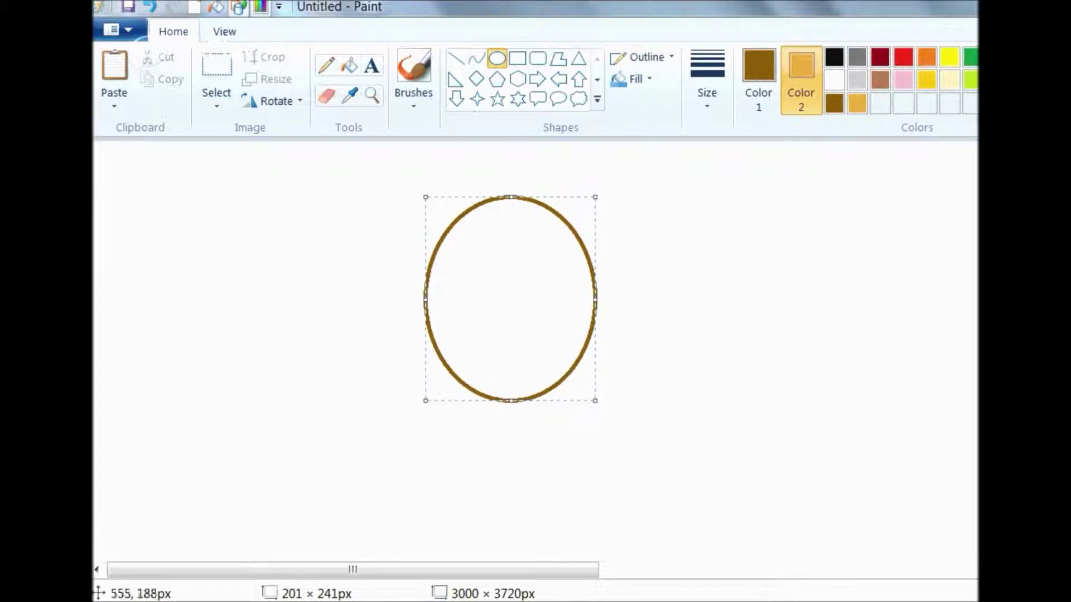
pyautogui.click(694, 211)
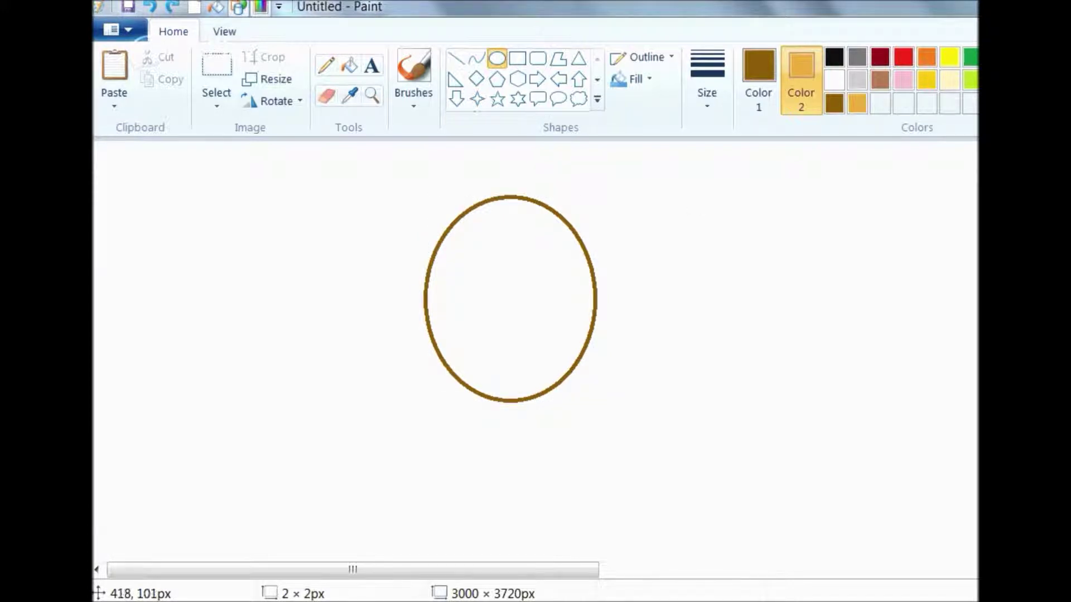
pyautogui.hotkey('ctrl', 'z')
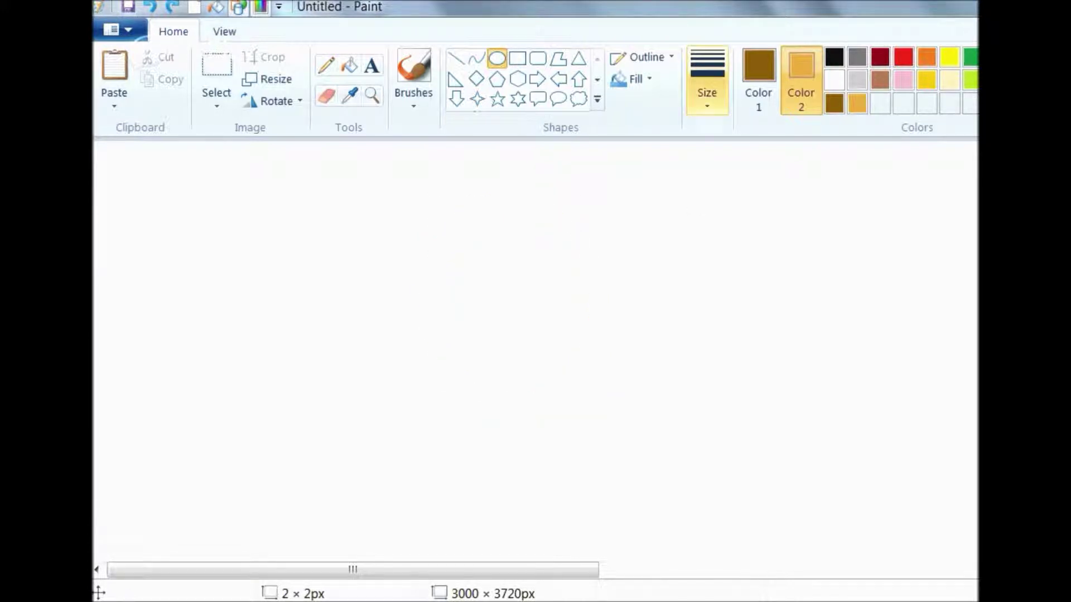
# Step: Draw an upright brown ellipse about 236 × 281 px in the second-thinnest line size as the coin's outer outline
pyautogui.click(708, 83)
pyautogui.click(722, 177)
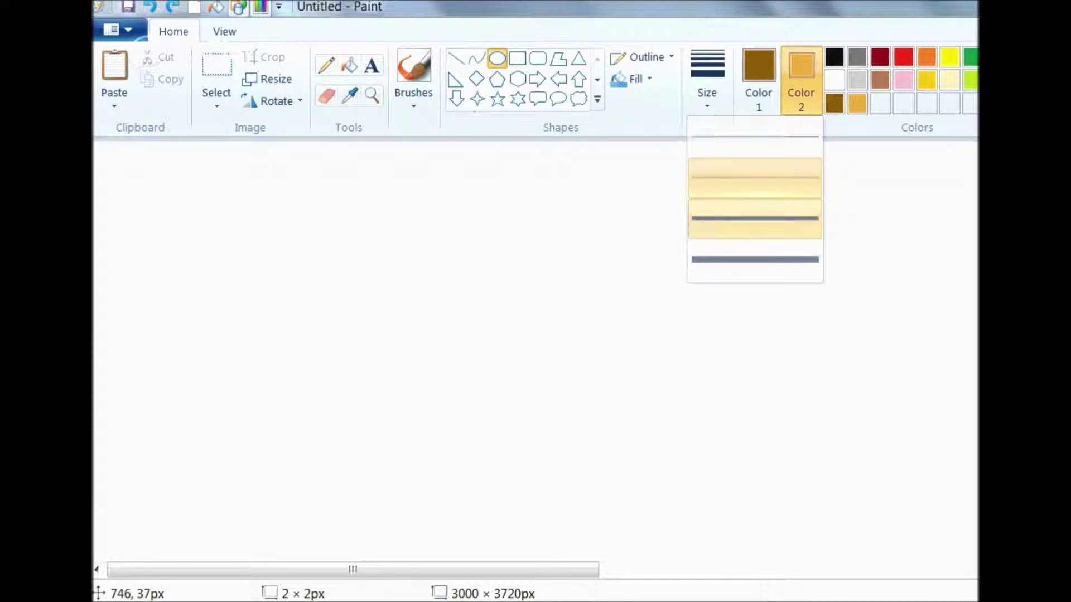
pyautogui.moveTo(454, 201); pyautogui.dragTo(687, 439)
pyautogui.moveTo(610, 302); pyautogui.dragTo(594, 278)
pyautogui.moveTo(441, 299); pyautogui.dragTo(473, 310)
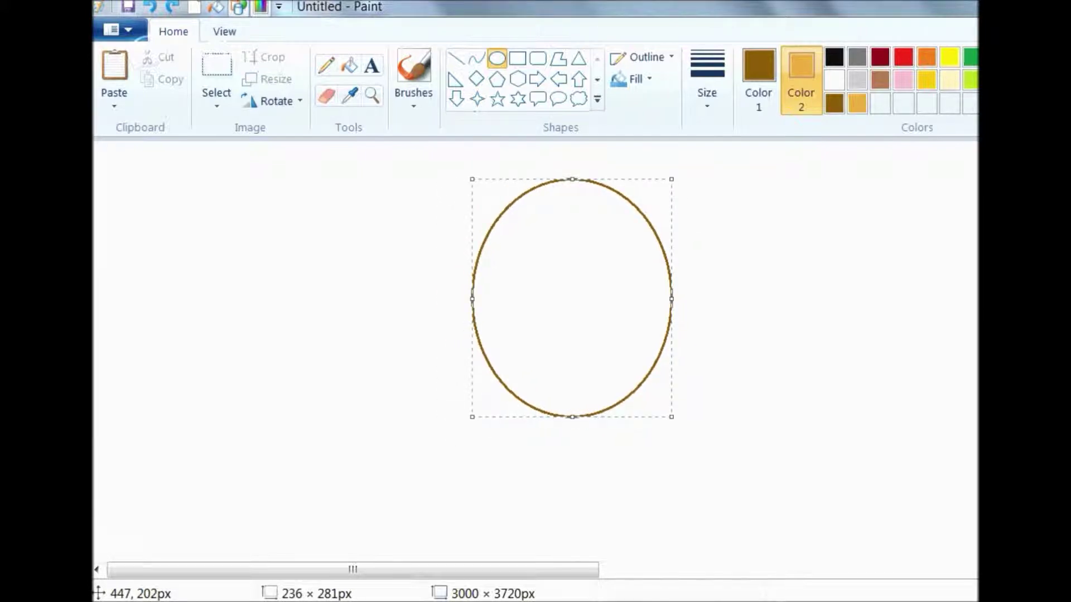
pyautogui.click(749, 211)
# Step: Add a narrower brown ellipse about 202 × 278 px inside the outline, aligned to its right edge, leaving a crescent rim on the left
pyautogui.moveTo(515, 212); pyautogui.dragTo(684, 412)
pyautogui.moveTo(630, 320); pyautogui.dragTo(608, 288)
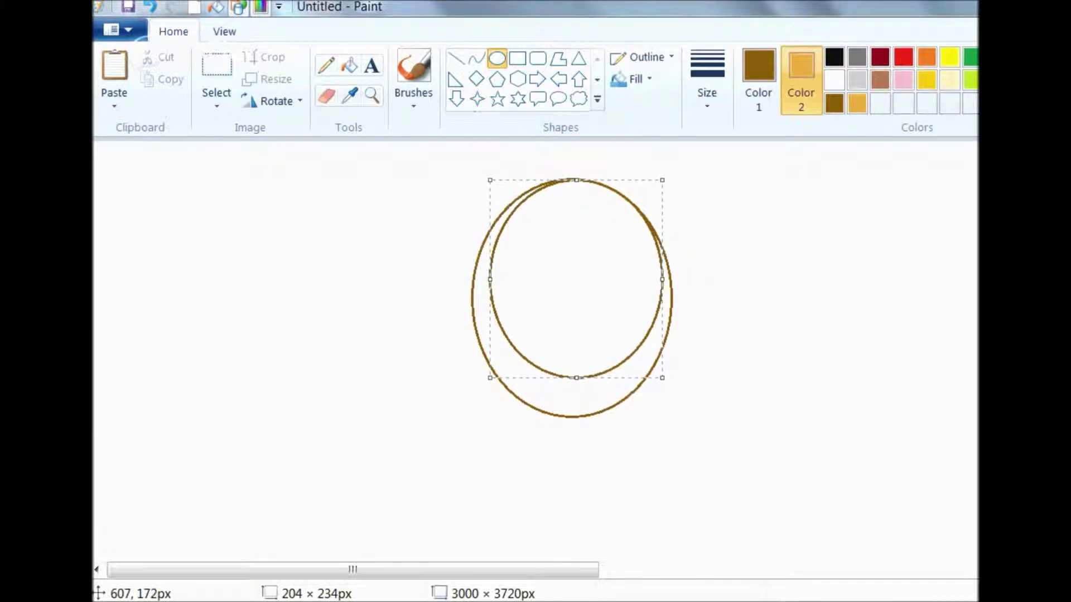
pyautogui.moveTo(576, 377); pyautogui.dragTo(585, 420)
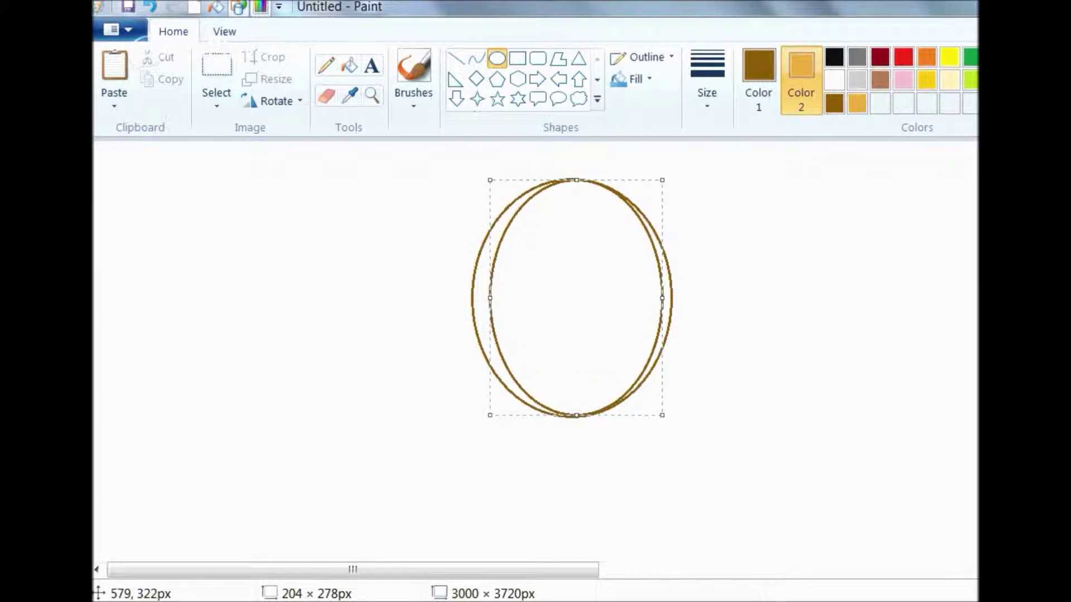
pyautogui.moveTo(662, 298); pyautogui.dragTo(670, 295)
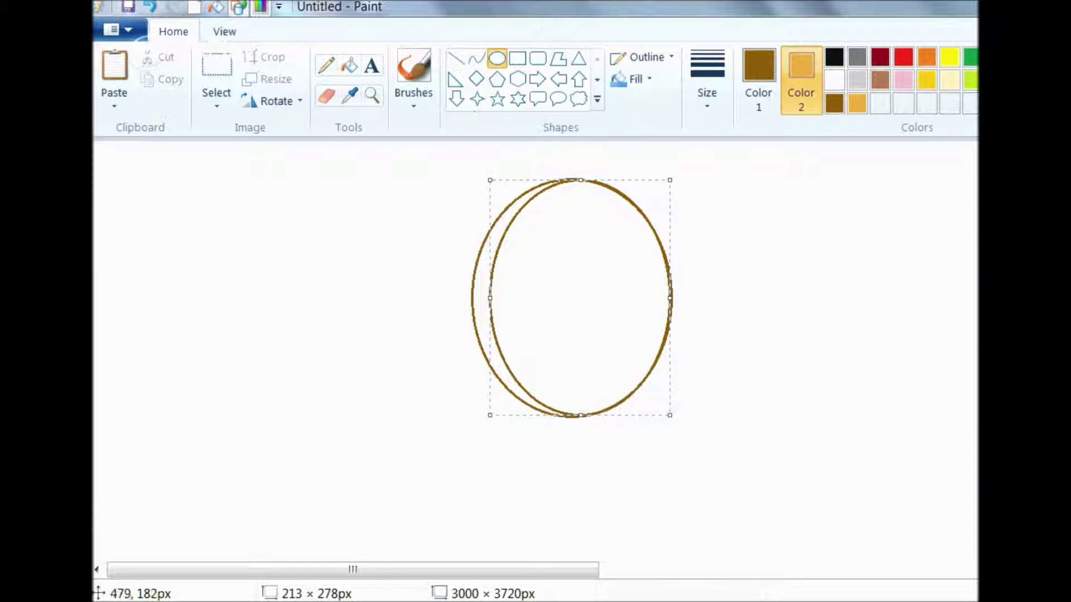
pyautogui.moveTo(490, 298); pyautogui.dragTo(499, 298)
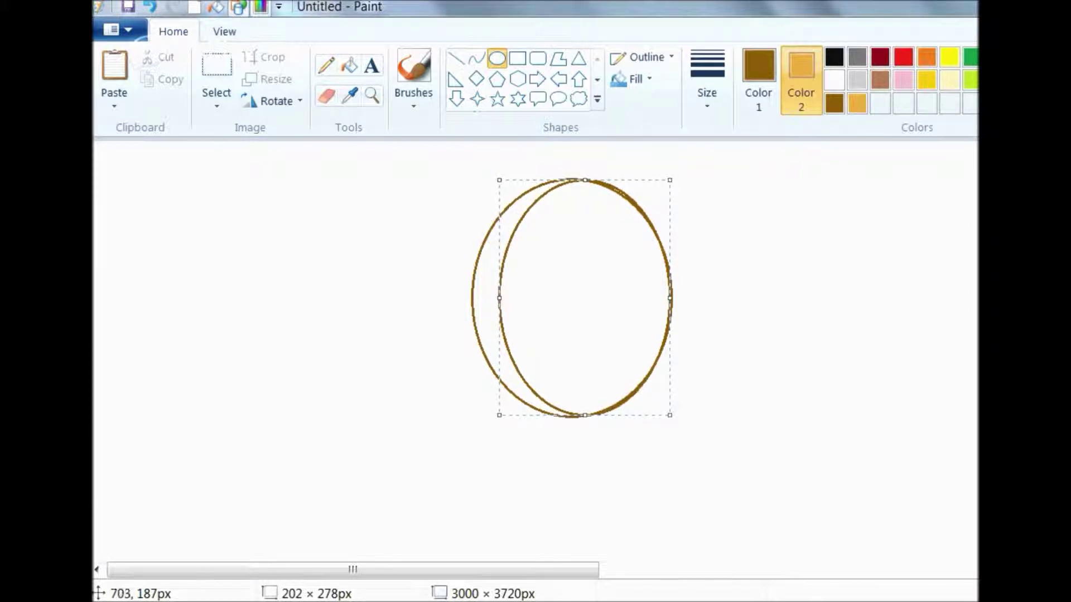
pyautogui.click(788, 264)
# Step: Fill the crescent rim and the coin's front face with the golden orange colour
pyautogui.click(349, 66)
pyautogui.click(759, 81)
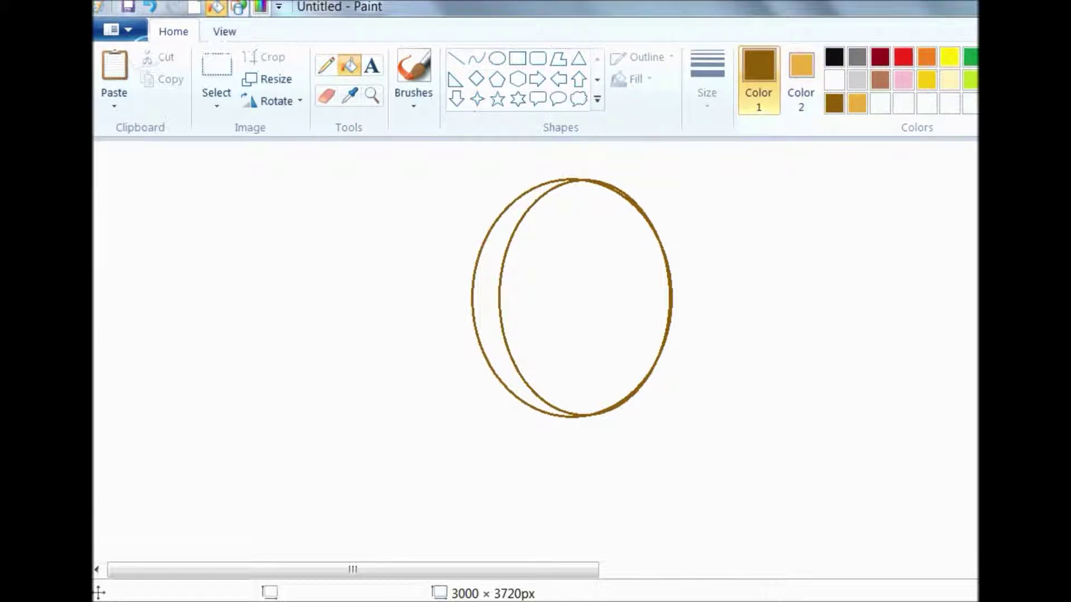
pyautogui.click(857, 104)
pyautogui.click(489, 243)
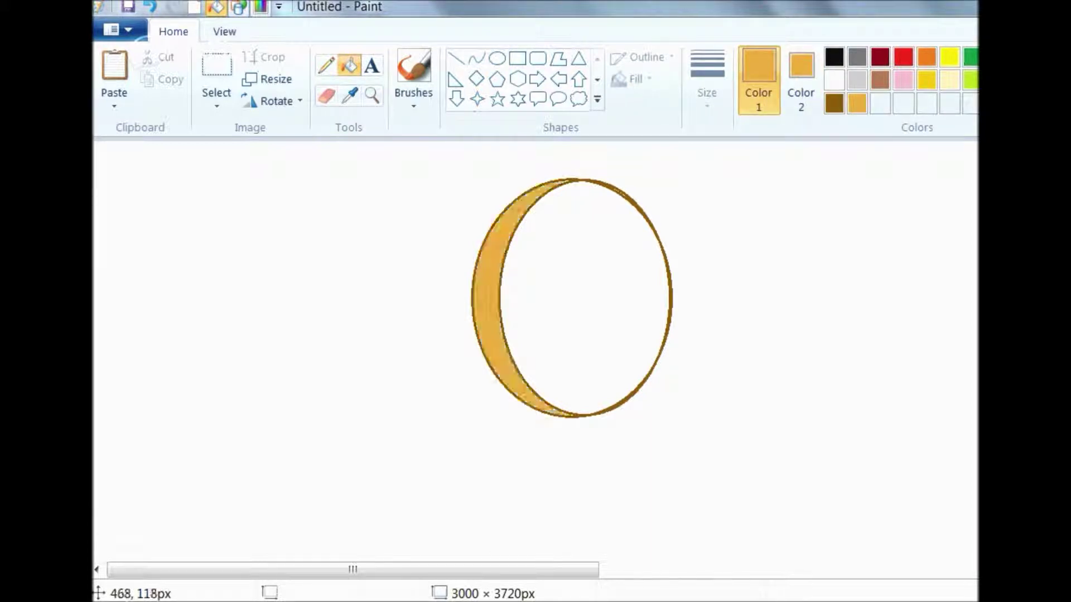
pyautogui.click(579, 251)
# Step: Draw a short brown line about 21 px long across the coin's upper-left rim in the thinnest size with an Oil outline
pyautogui.click(456, 58)
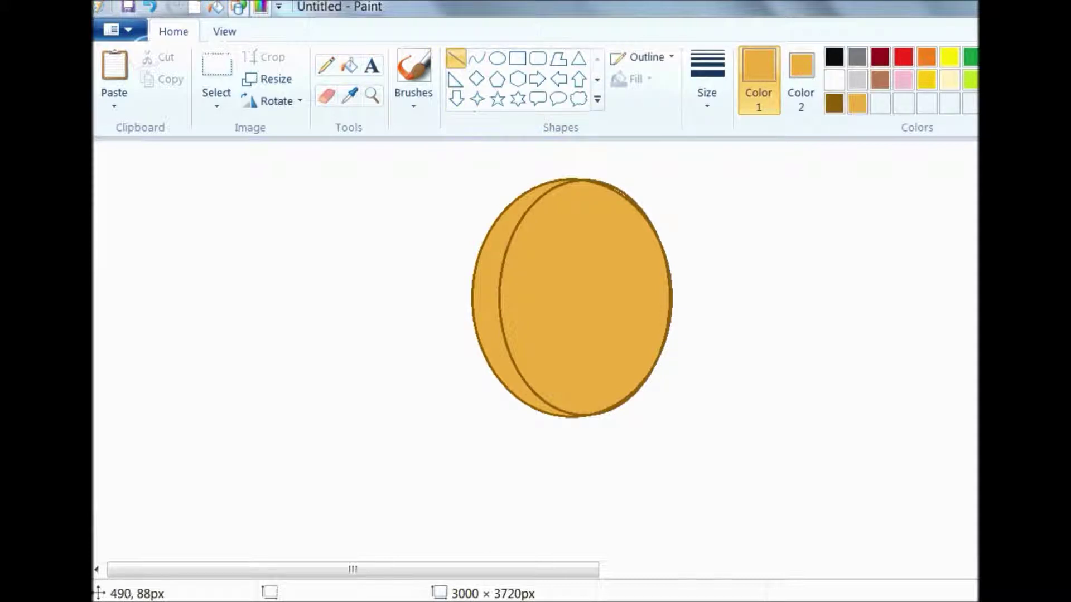
pyautogui.moveTo(503, 215); pyautogui.dragTo(519, 218)
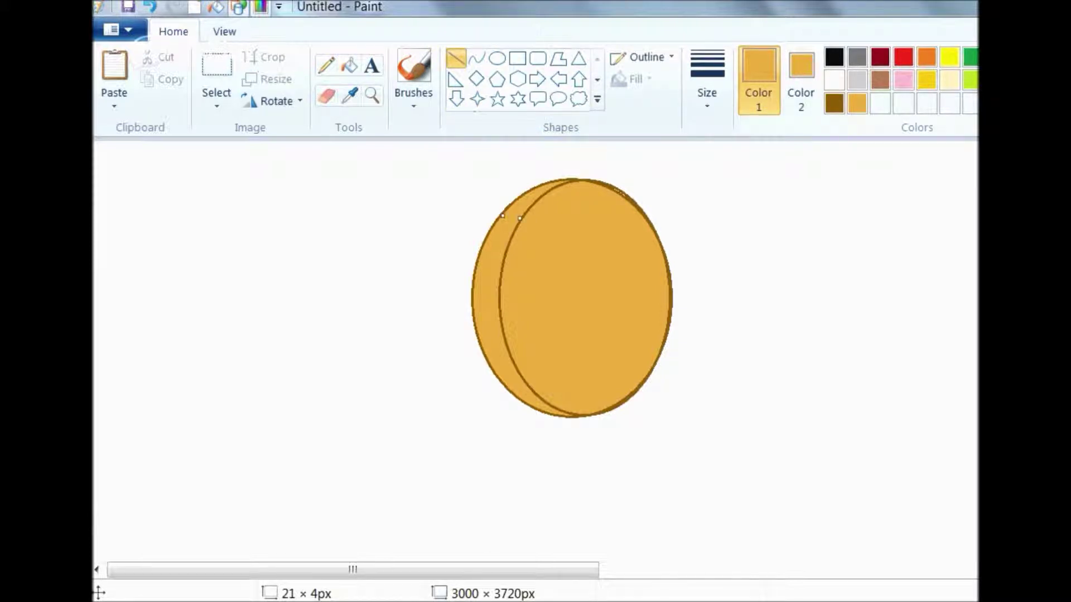
pyautogui.click(835, 102)
pyautogui.click(707, 83)
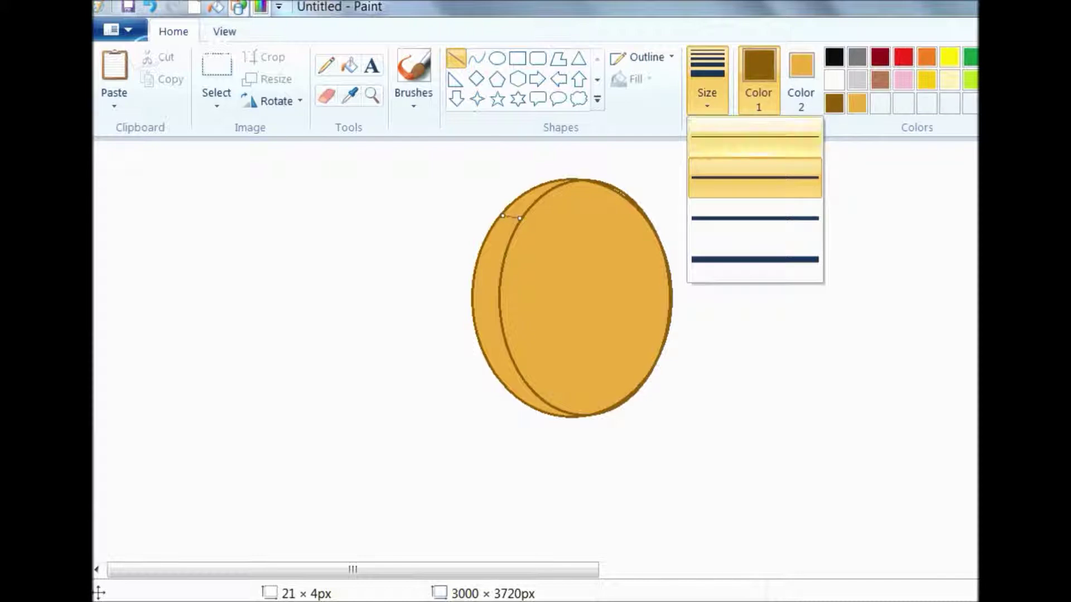
pyautogui.click(755, 142)
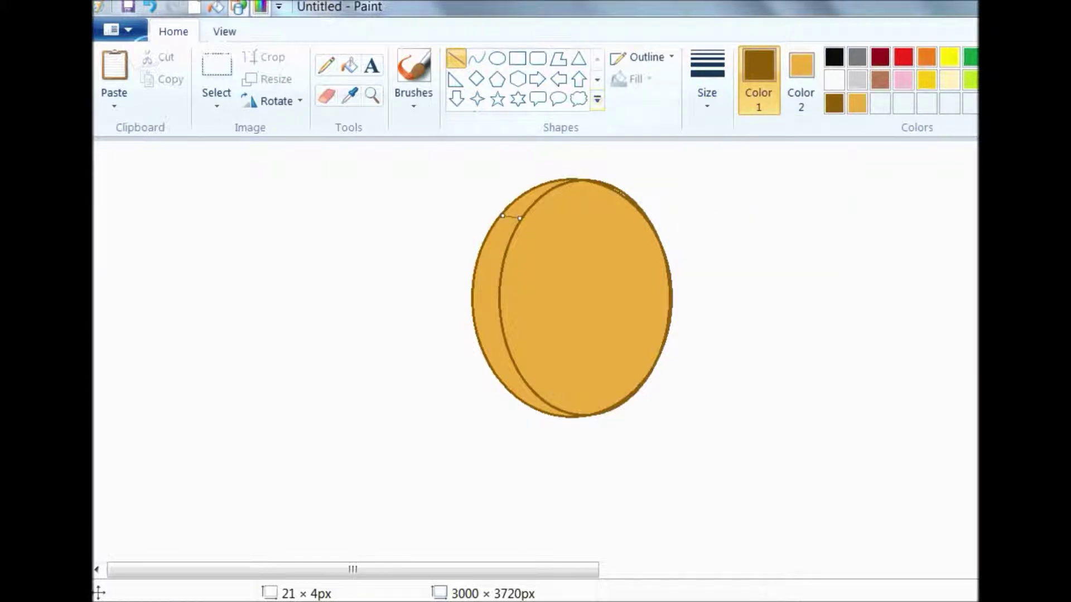
pyautogui.click(642, 57)
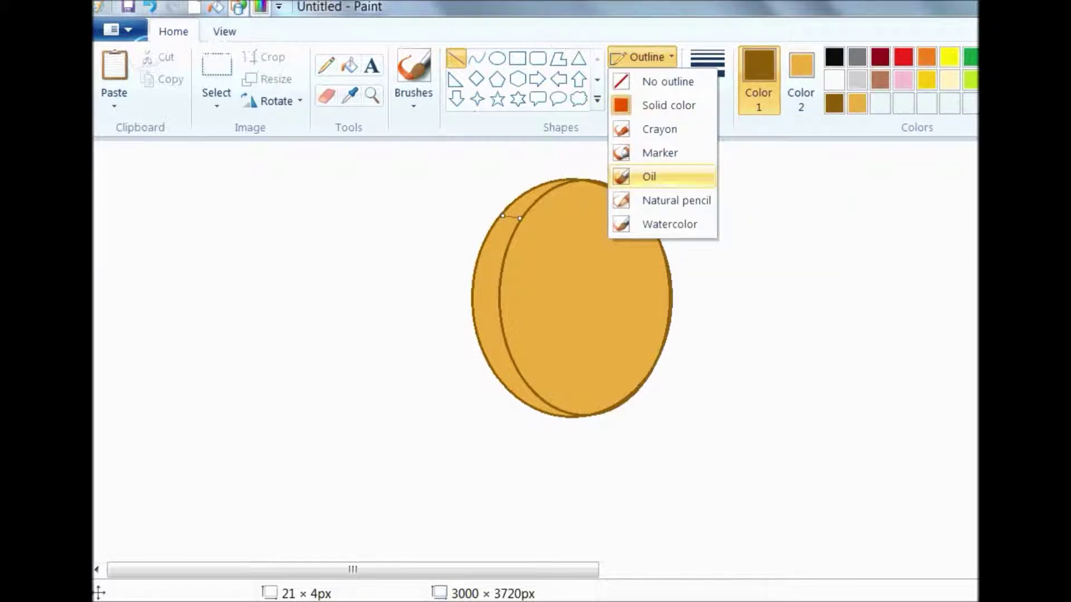
pyautogui.click(649, 176)
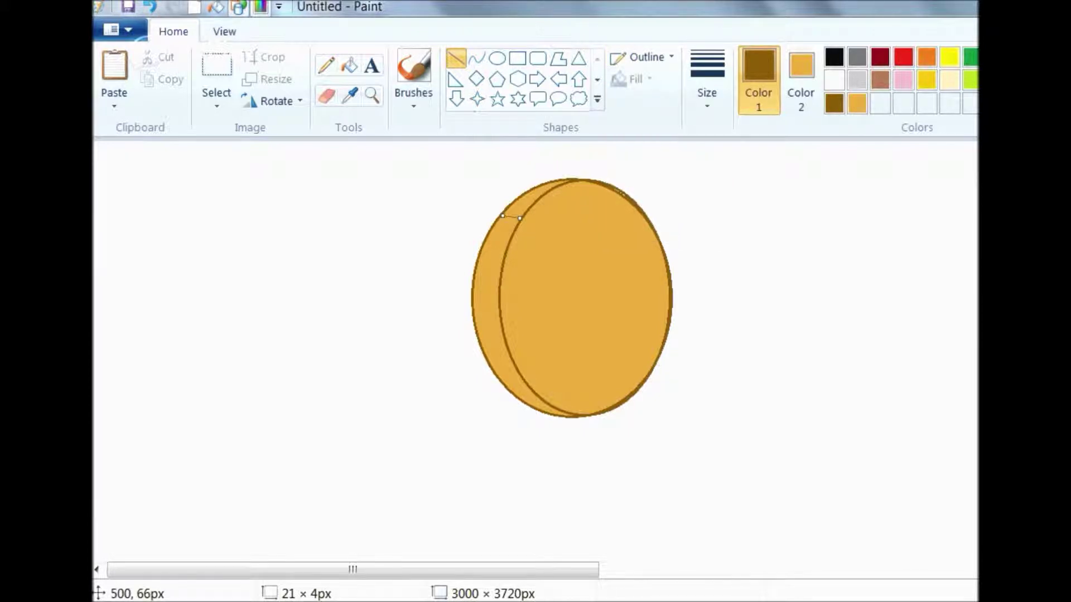
# Step: Change the line to the second-thinnest size with a Watercolor outline and draw more ridge lines across the whole crescent rim
pyautogui.click(706, 83)
pyautogui.click(719, 174)
pyautogui.click(642, 57)
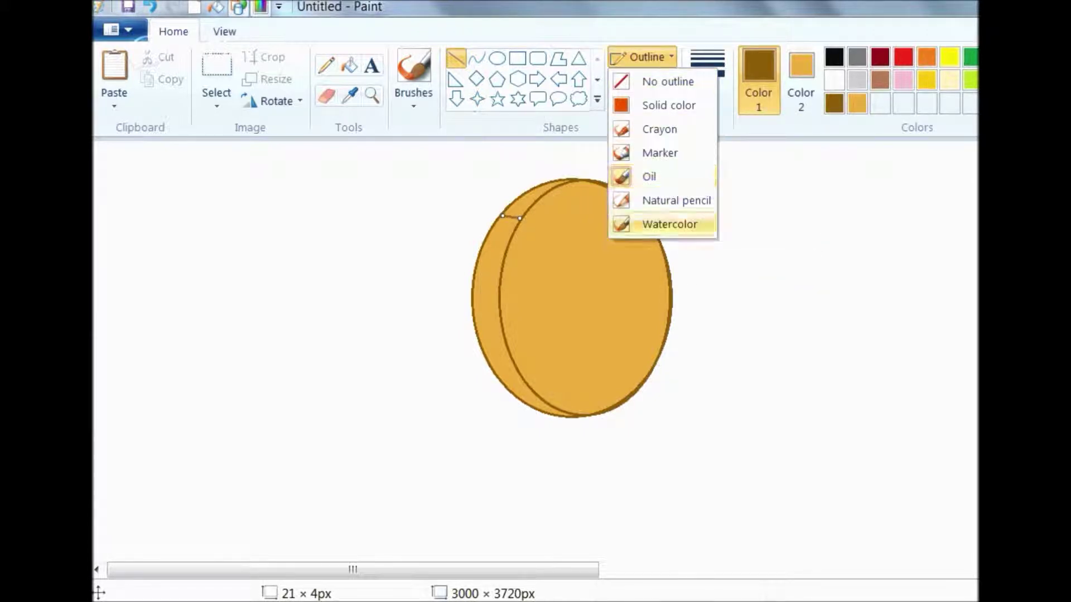
pyautogui.click(647, 225)
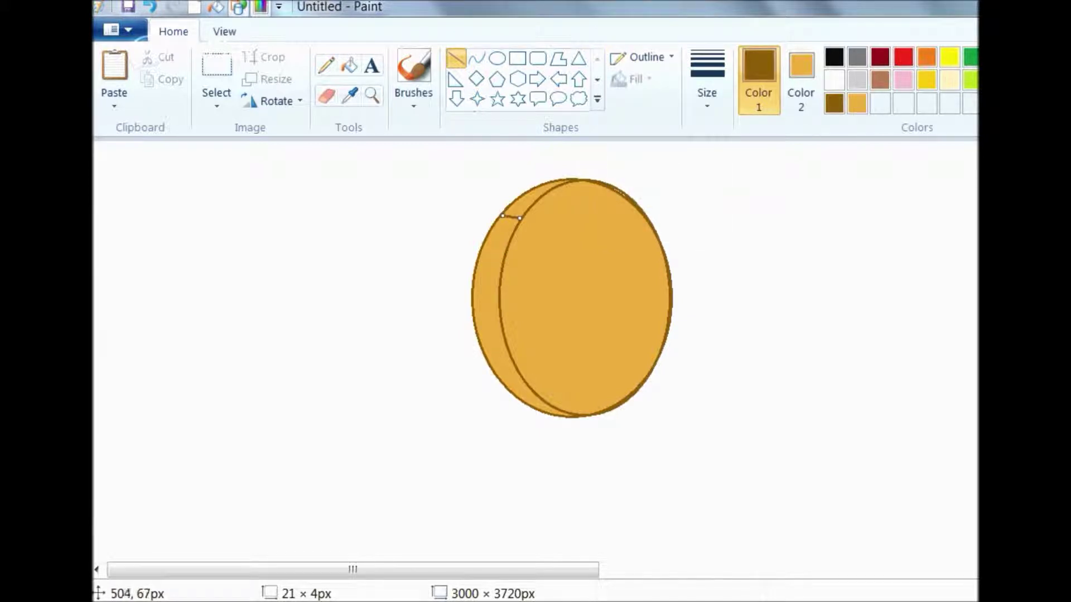
pyautogui.moveTo(519, 198); pyautogui.dragTo(550, 190)
pyautogui.moveTo(490, 231)
pyautogui.mouseDown()
pyautogui.moveTo(512, 236)
pyautogui.moveTo(494, 255)
pyautogui.moveTo(505, 257)
pyautogui.moveTo(488, 324)
pyautogui.moveTo(502, 324)
pyautogui.moveTo(507, 388)
pyautogui.moveTo(525, 385)
pyautogui.moveTo(544, 403)
pyautogui.mouseUp()
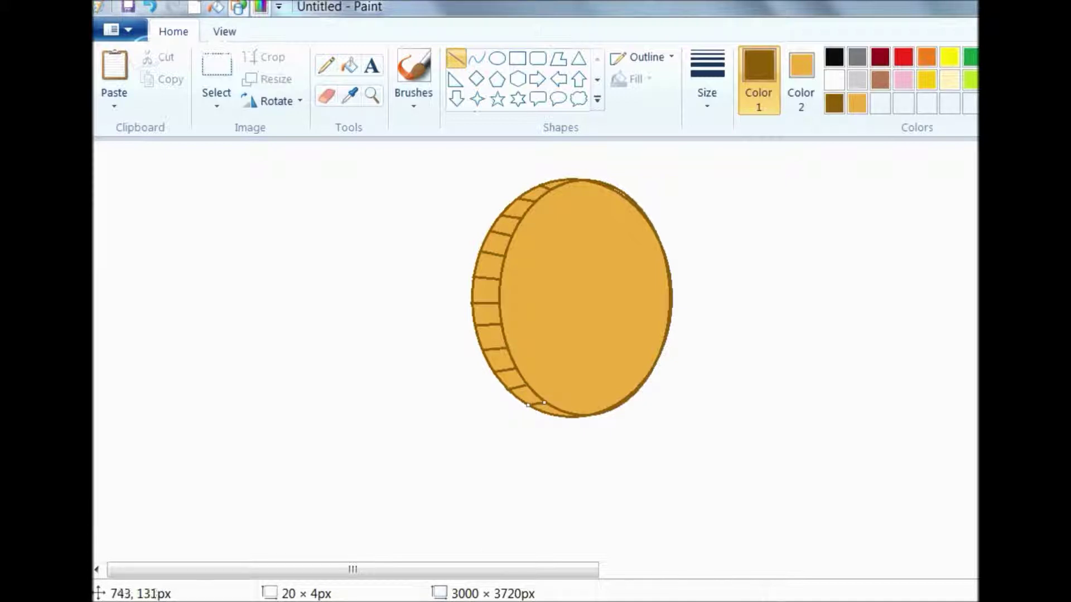
# Step: Draw a brown ellipse about 185 × 260 px in the thinnest size, fitted just inside the edge of the coin's front face
pyautogui.click(497, 58)
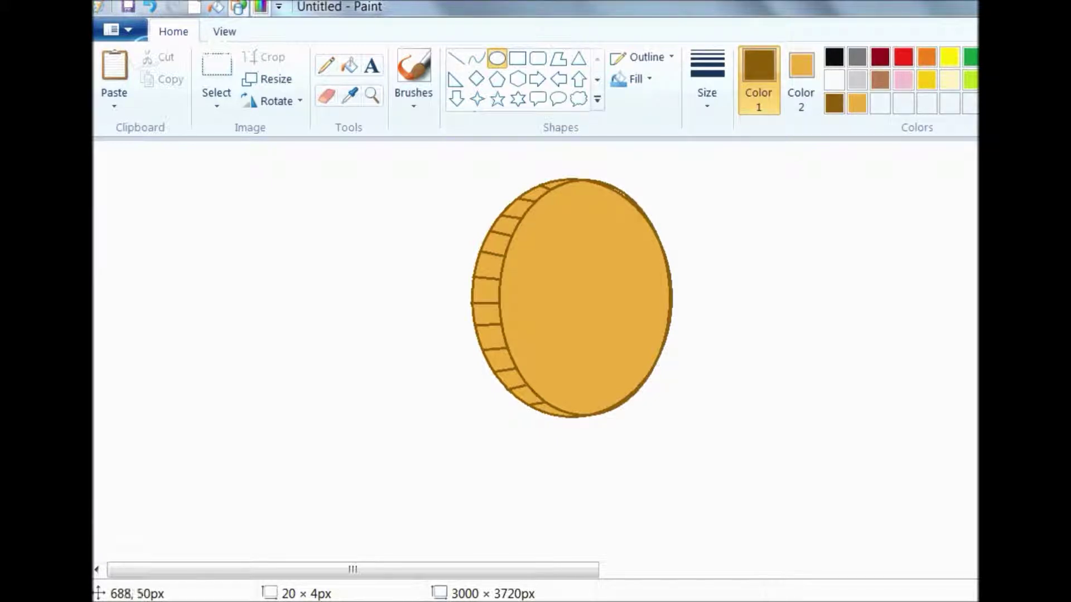
pyautogui.click(707, 83)
pyautogui.click(756, 138)
pyautogui.moveTo(540, 214); pyautogui.dragTo(713, 403)
pyautogui.moveTo(650, 316); pyautogui.dragTo(661, 291)
pyautogui.moveTo(584, 196); pyautogui.dragTo(584, 190)
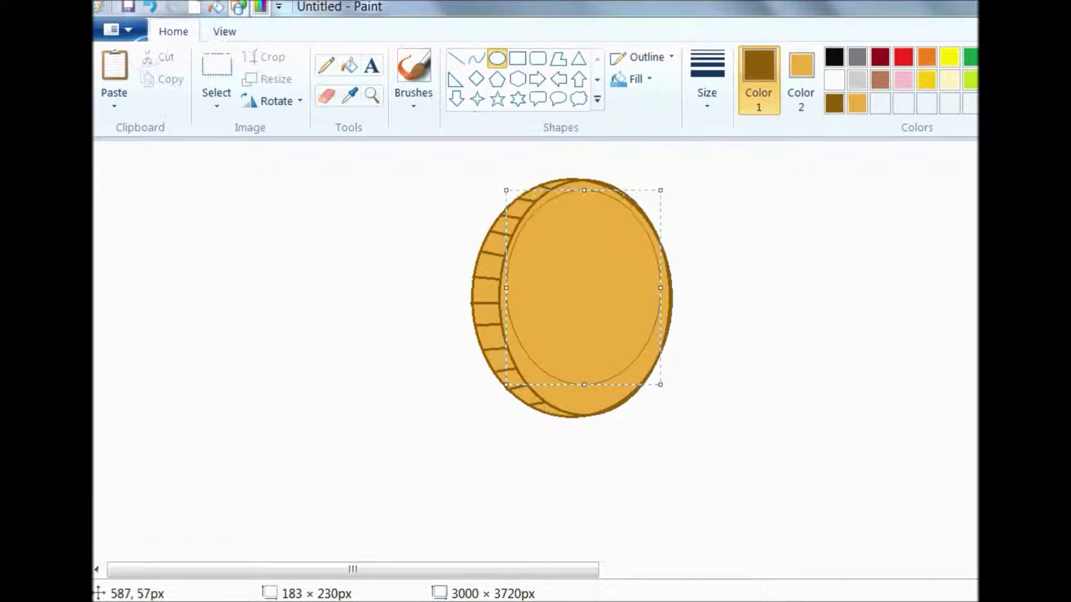
pyautogui.moveTo(584, 385); pyautogui.dragTo(584, 407)
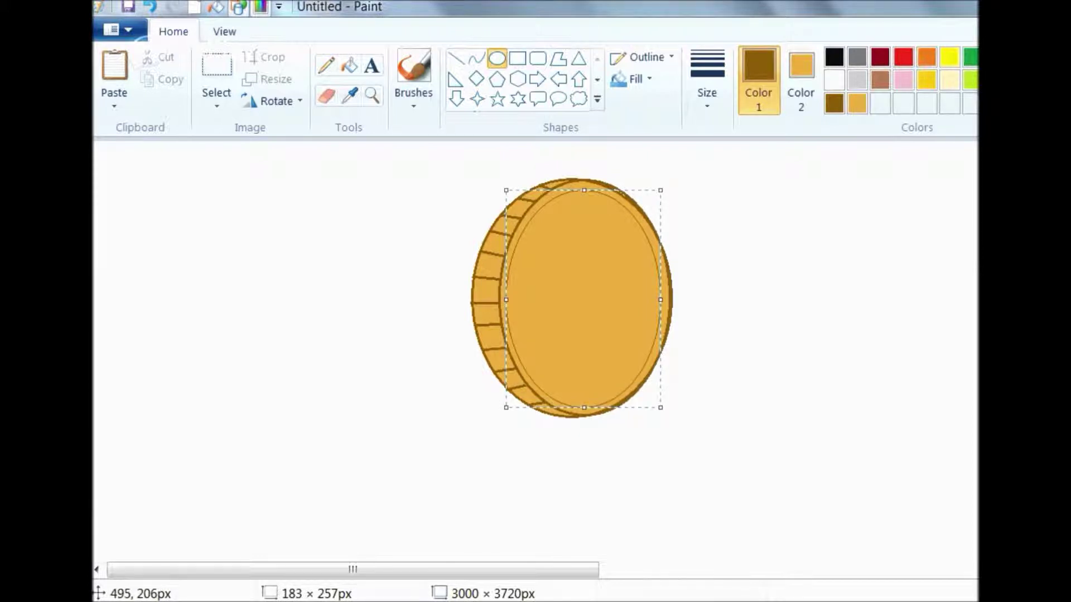
pyautogui.moveTo(661, 190); pyautogui.dragTo(662, 190)
pyautogui.moveTo(585, 190); pyautogui.dragTo(585, 186)
pyautogui.click(729, 203)
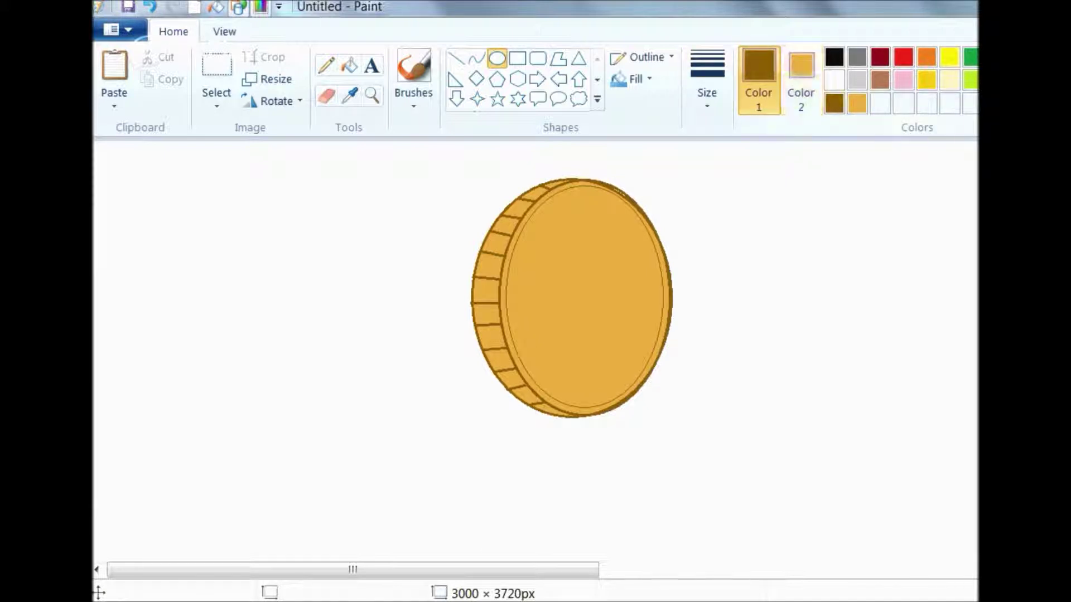
# Step: Draw a white ellipse about 165 × 229 px centred inside the thin brown ring on the coin's face
pyautogui.click(834, 80)
pyautogui.moveTo(536, 210); pyautogui.dragTo(674, 399)
pyautogui.moveTo(611, 303); pyautogui.dragTo(585, 284)
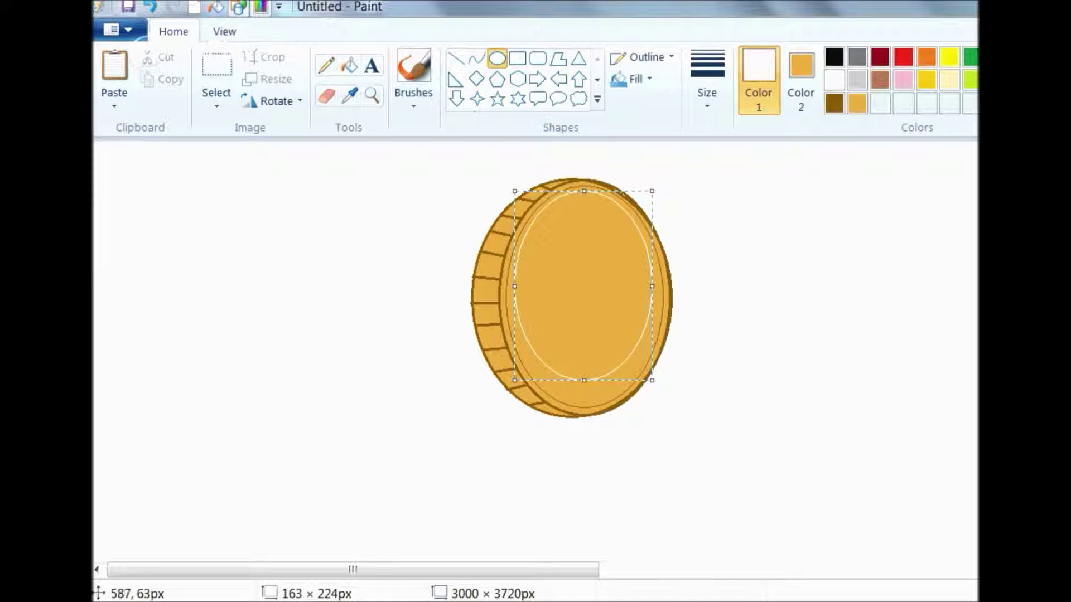
pyautogui.moveTo(584, 191); pyautogui.dragTo(584, 202)
pyautogui.moveTo(584, 380); pyautogui.dragTo(584, 391)
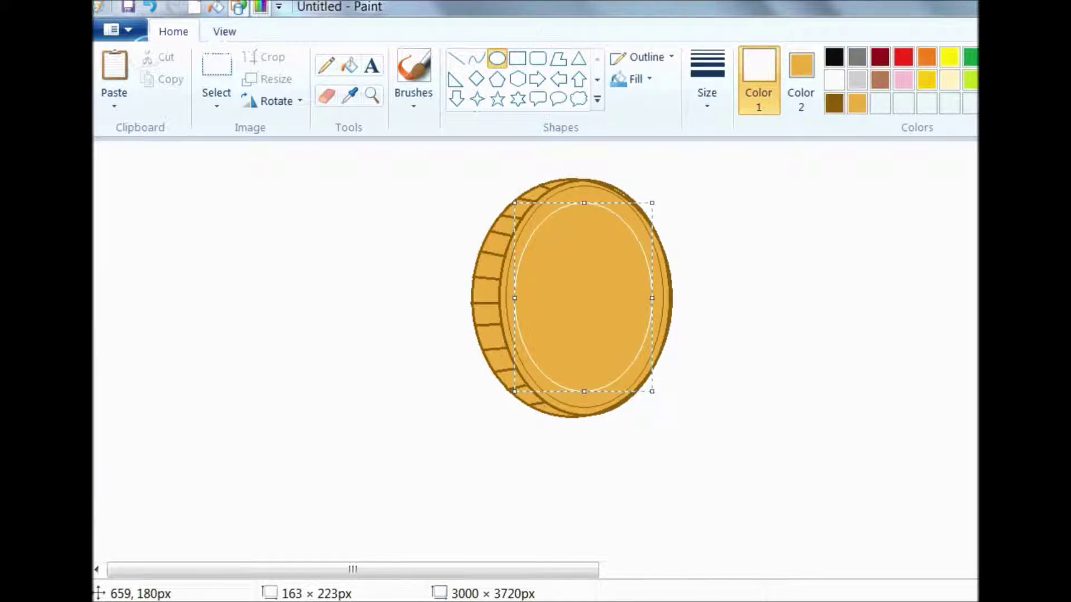
pyautogui.moveTo(652, 298); pyautogui.dragTo(654, 299)
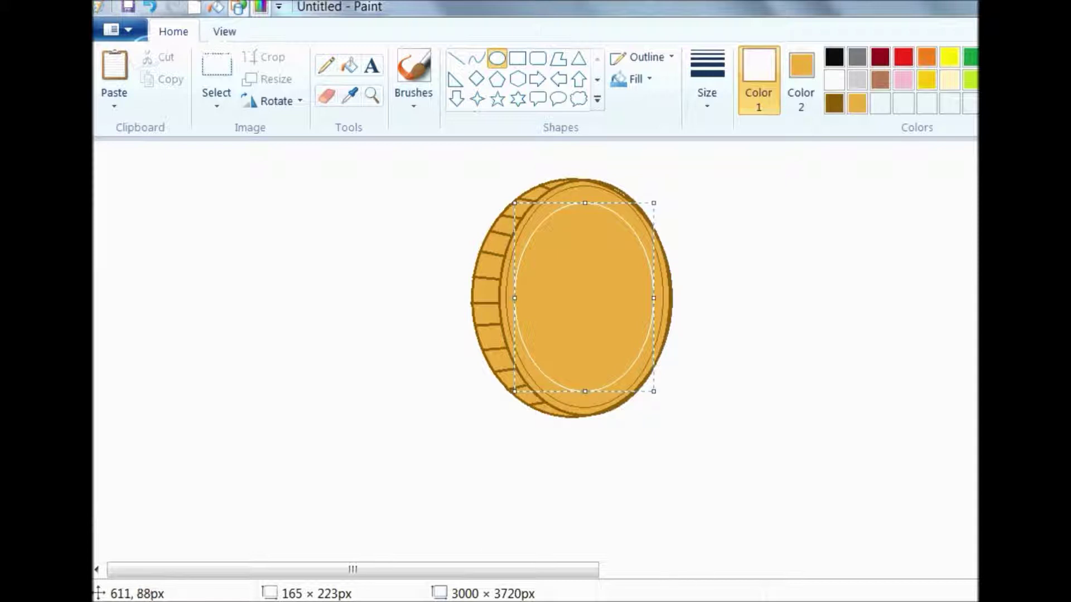
pyautogui.moveTo(584, 202); pyautogui.dragTo(585, 197)
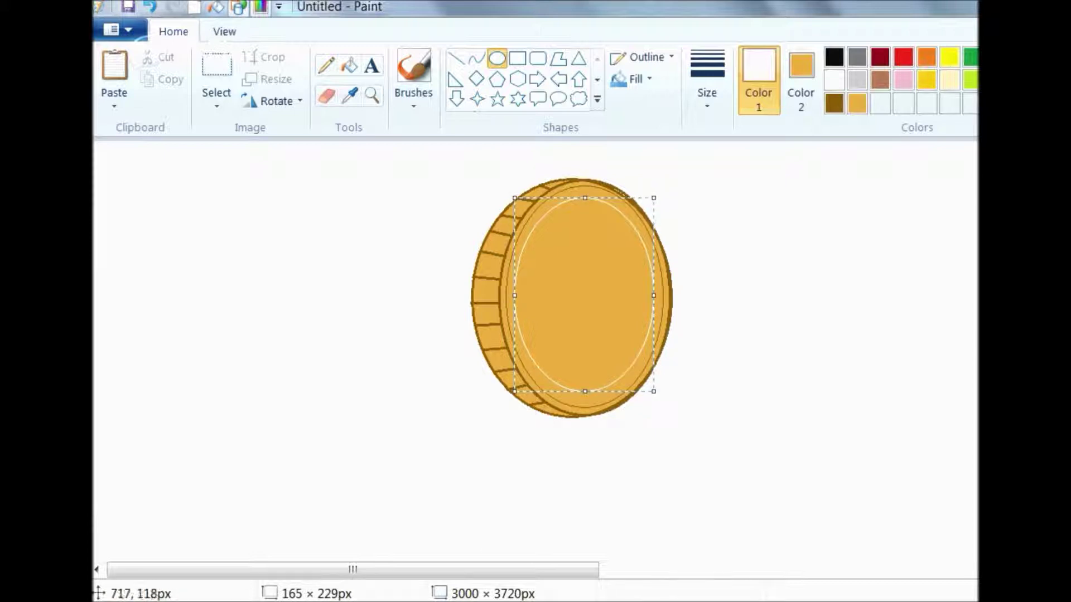
pyautogui.click(729, 229)
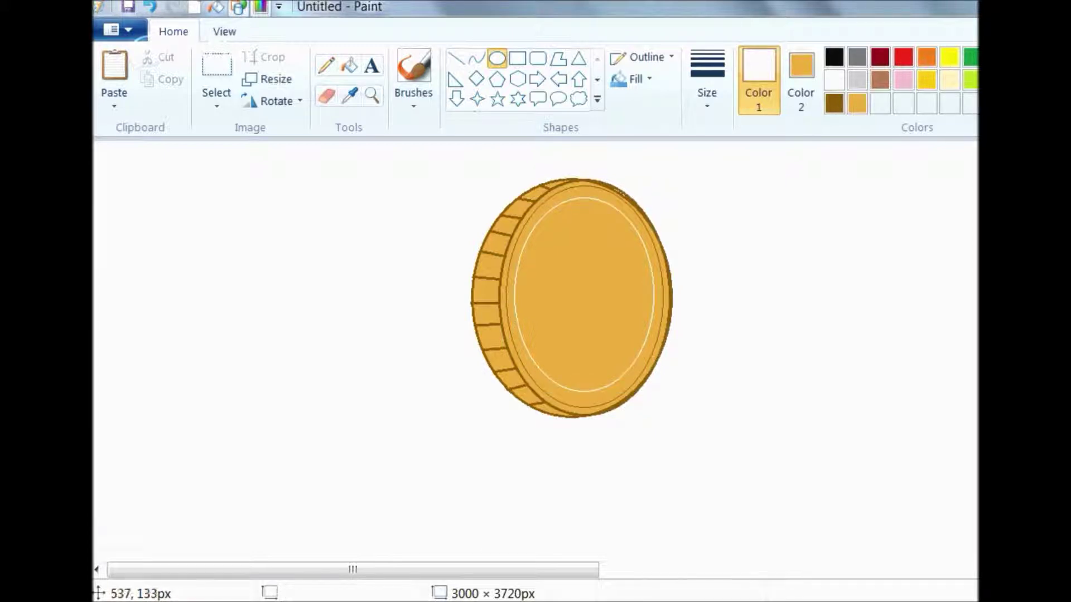
# Step: Draw an ellipse about 122 × 150 px centred inside the white ring and give its outline a dark gold colour, RGB 198, 138, 28
pyautogui.moveTo(541, 236); pyautogui.dragTo(644, 362)
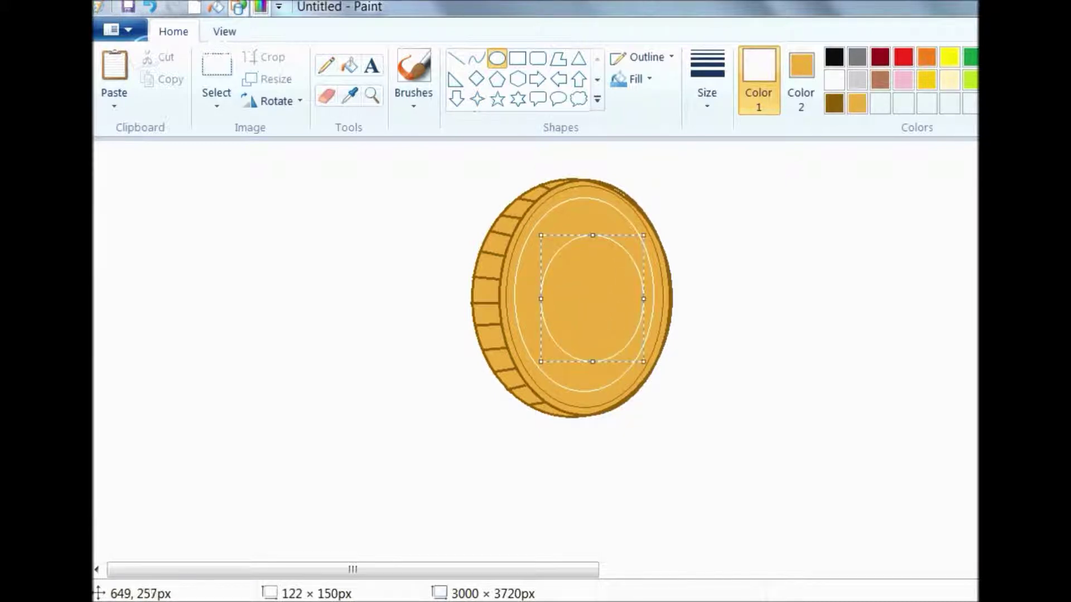
pyautogui.moveTo(592, 299); pyautogui.dragTo(583, 290)
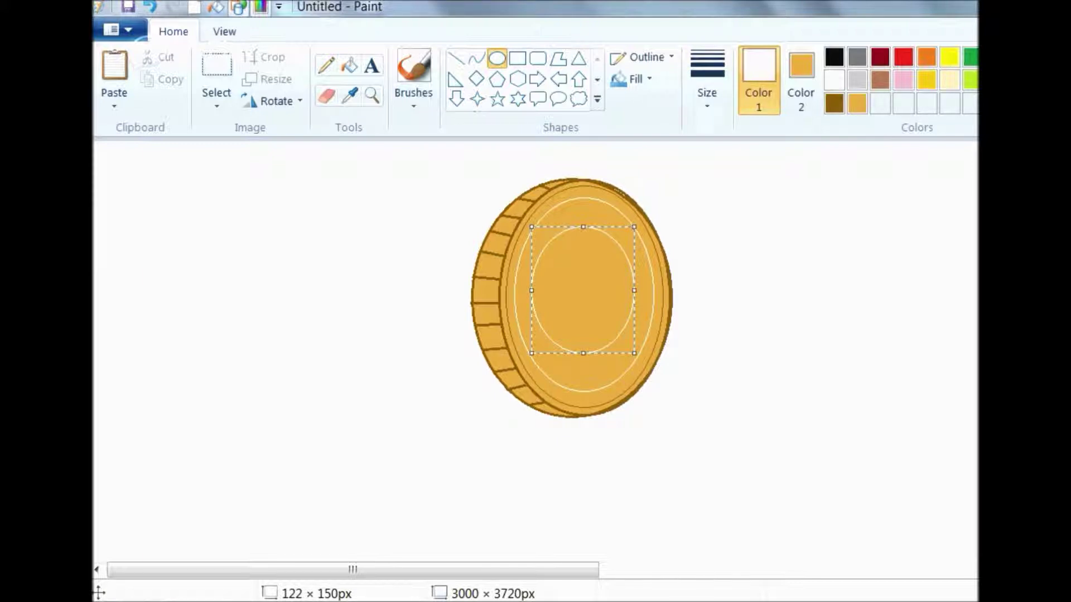
pyautogui.click(834, 103)
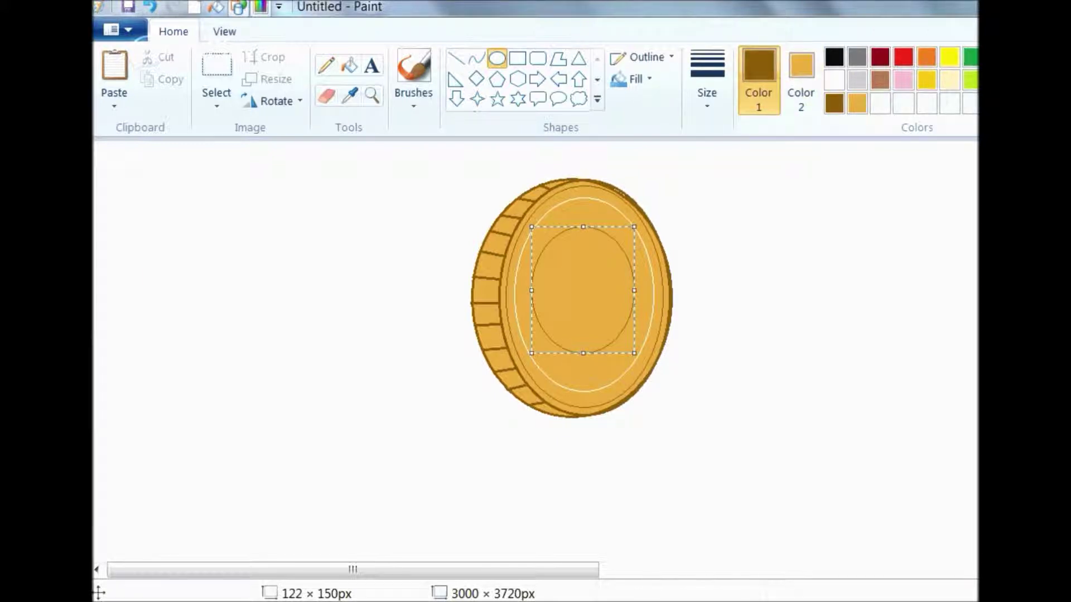
pyautogui.click(261, 7)
pyautogui.moveTo(908, 293); pyautogui.dragTo(908, 272)
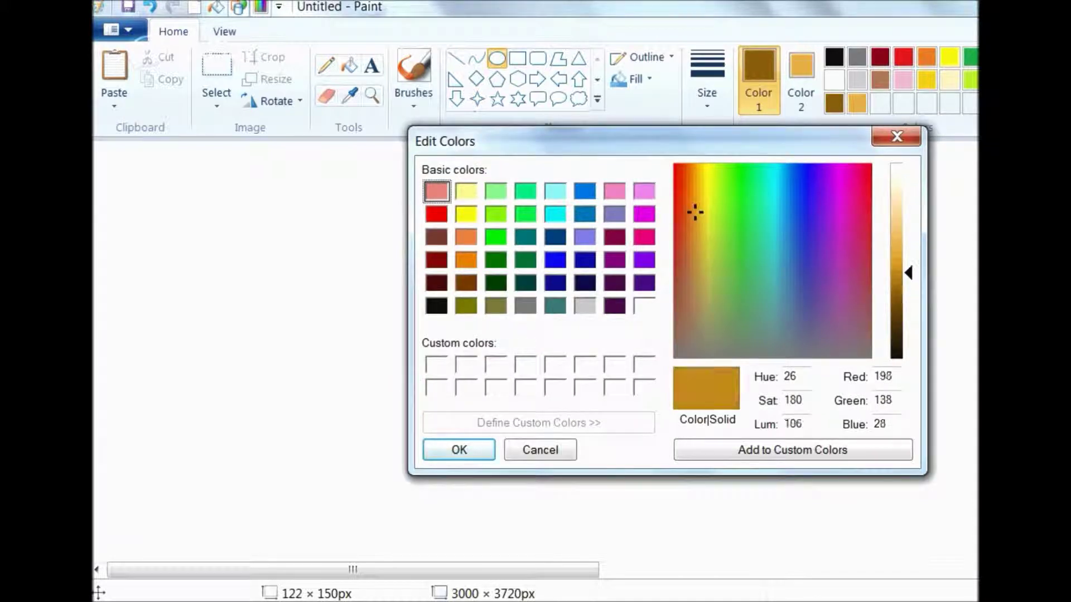
pyautogui.click(458, 449)
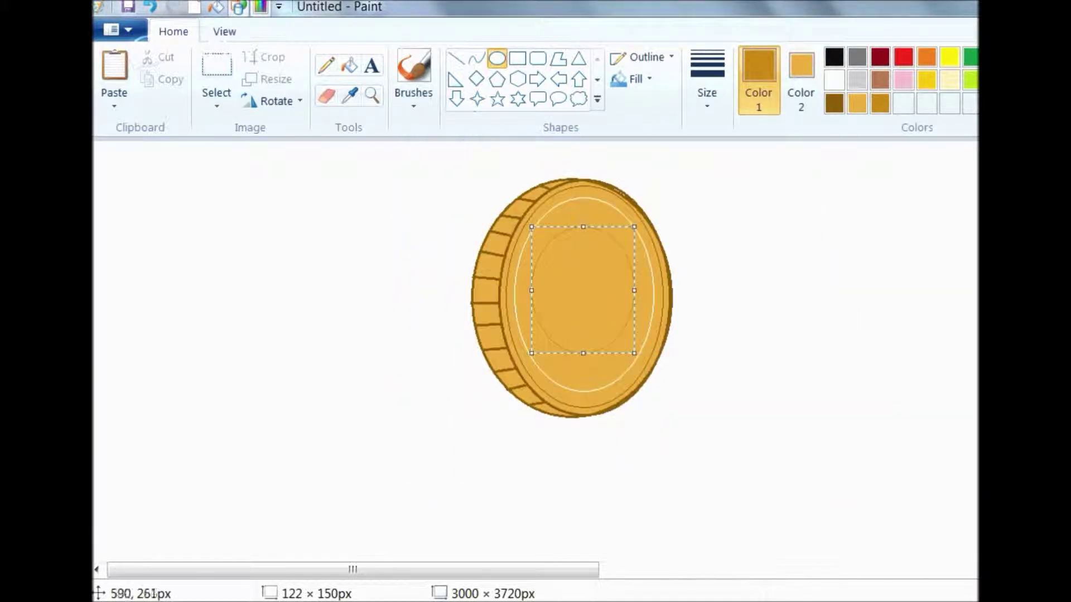
# Step: Enlarge the inner ellipse to about 135 × 180 px so it sits evenly inside the white ring, and commit it
pyautogui.moveTo(583, 353); pyautogui.dragTo(583, 375)
pyautogui.moveTo(583, 227); pyautogui.dragTo(582, 218)
pyautogui.moveTo(634, 297); pyautogui.dragTo(644, 298)
pyautogui.moveTo(532, 298); pyautogui.dragTo(529, 297)
pyautogui.moveTo(588, 375); pyautogui.dragTo(588, 370)
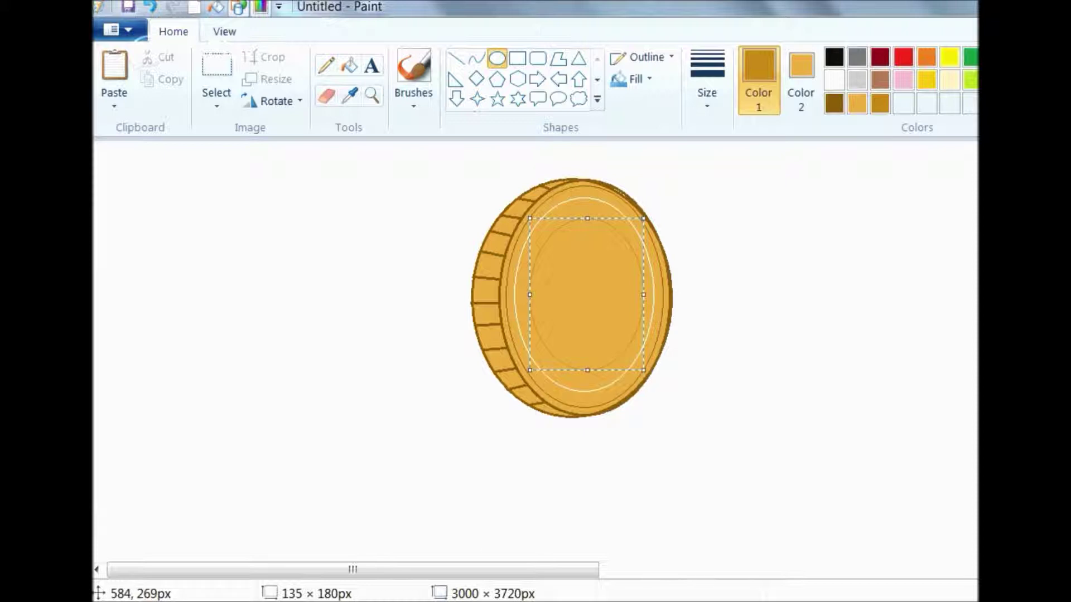
pyautogui.click(806, 345)
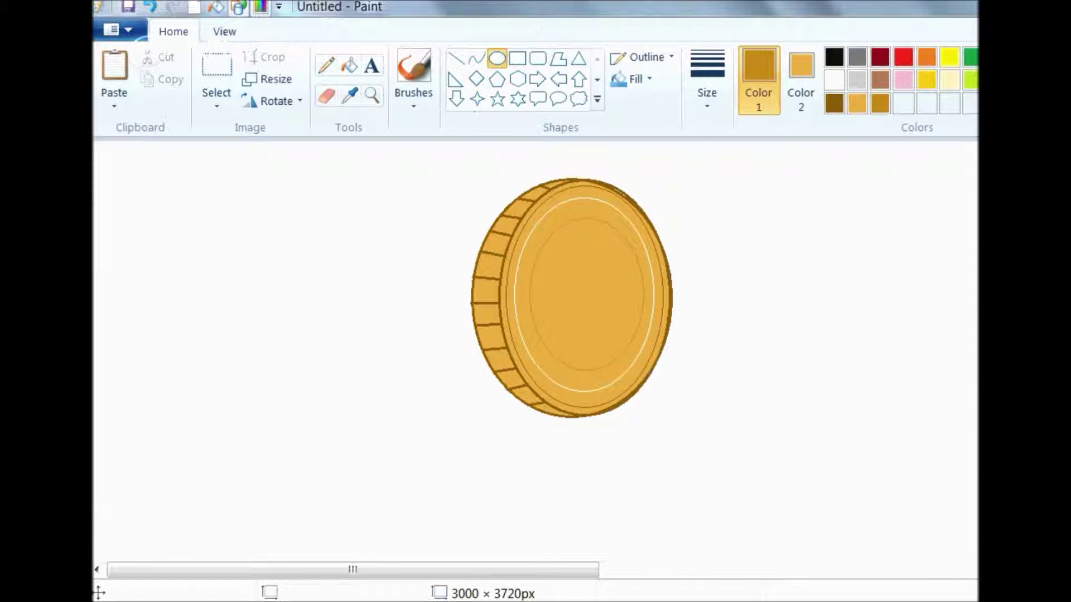
# Step: Paint U-shaped dark gold shading around the inside of the inner ellipse with the Watercolor brush in a thicker size
pyautogui.click(413, 66)
pyautogui.click(414, 100)
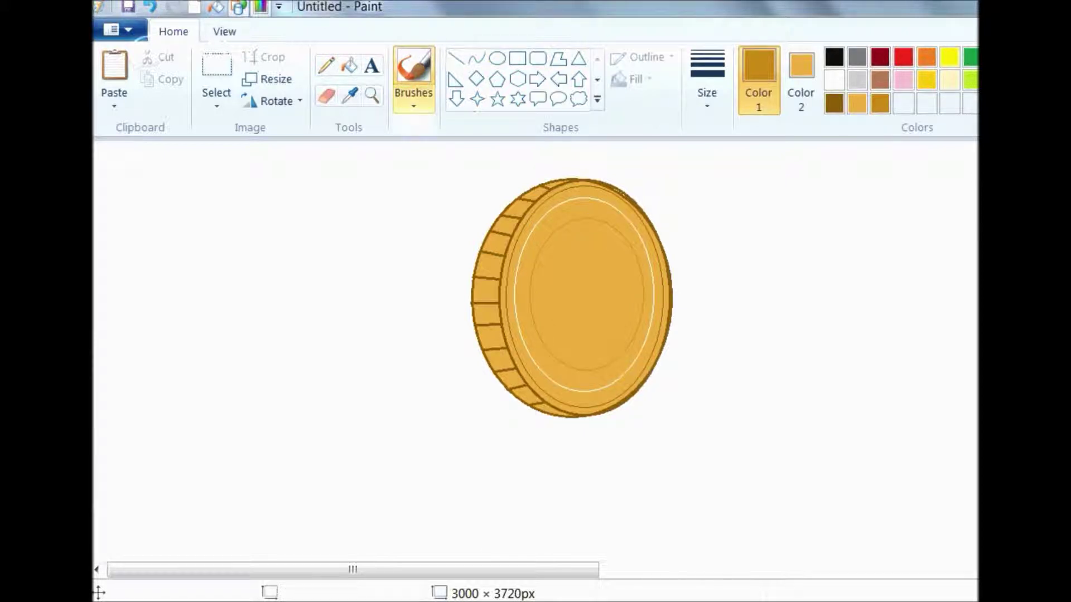
pyautogui.click(415, 218)
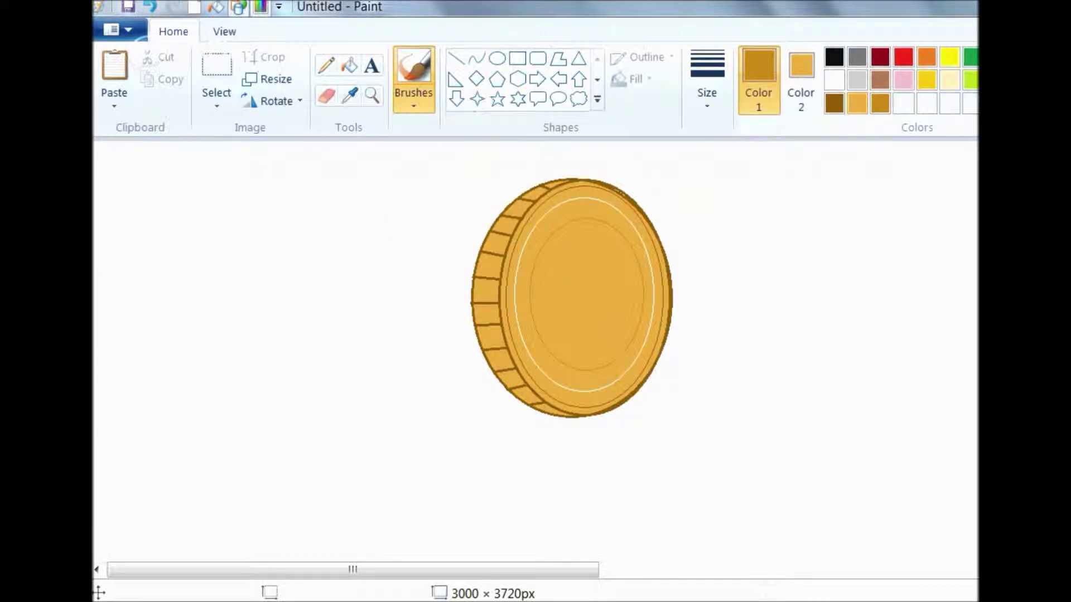
pyautogui.click(857, 103)
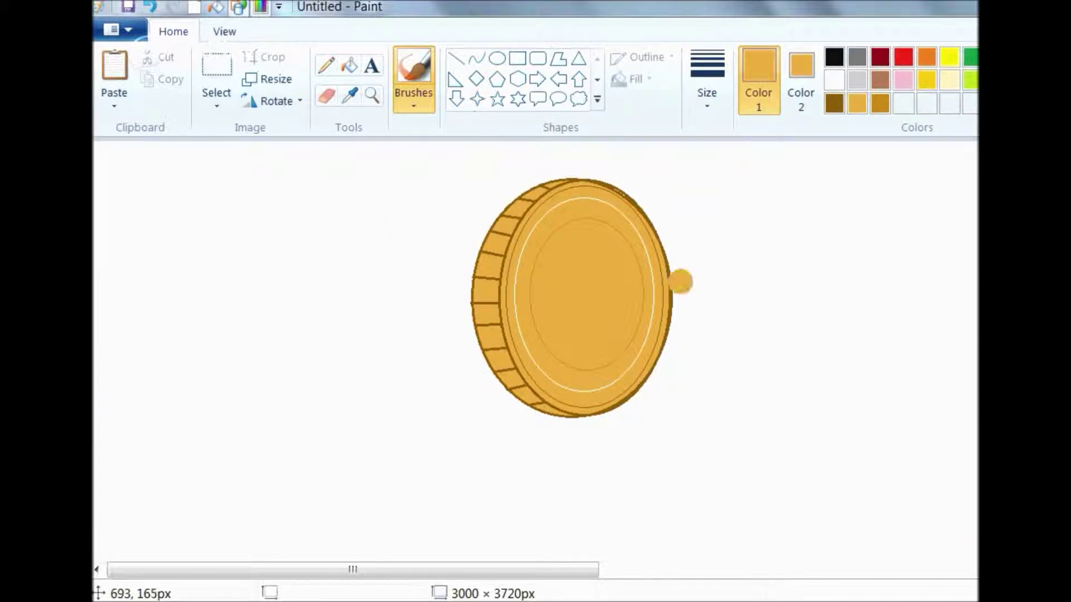
pyautogui.click(880, 103)
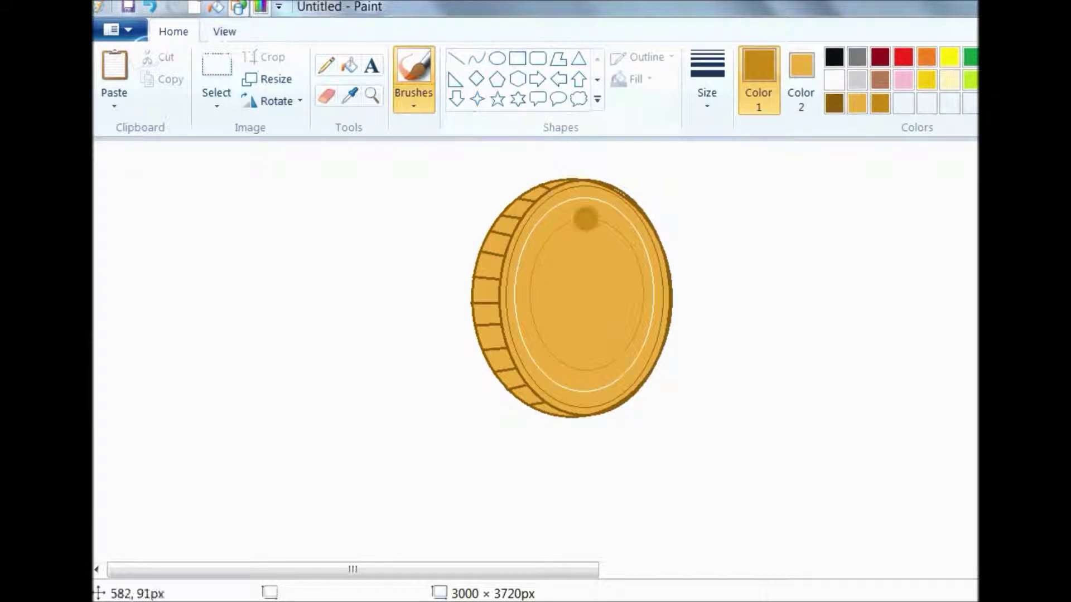
pyautogui.click(706, 84)
pyautogui.click(755, 219)
pyautogui.moveTo(583, 234)
pyautogui.mouseDown()
pyautogui.moveTo(553, 258)
pyautogui.moveTo(550, 286)
pyautogui.mouseUp()
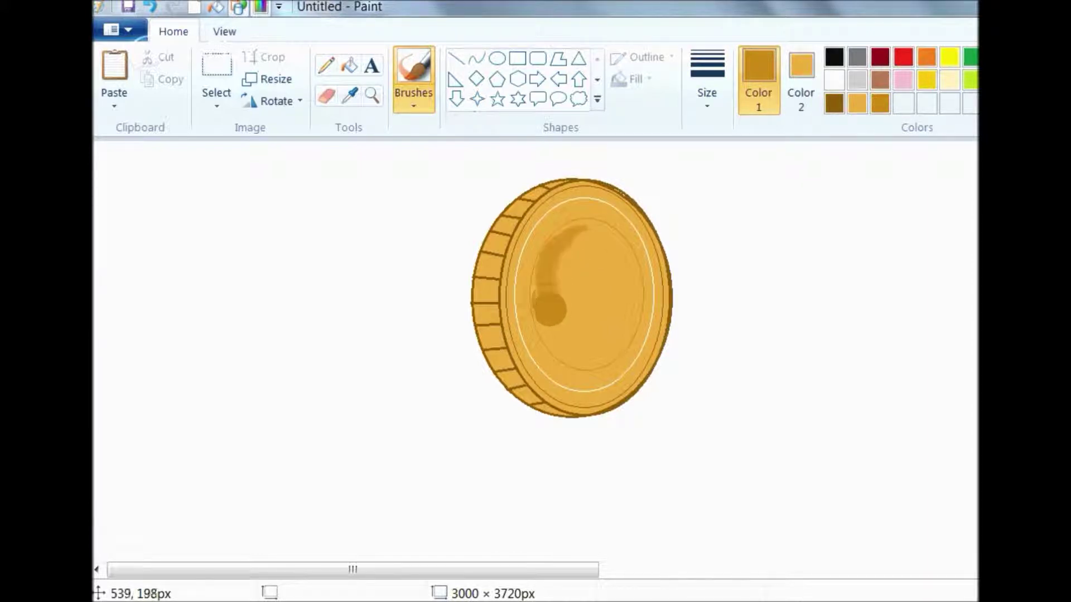
pyautogui.hotkey('ctrl', 'z')
pyautogui.moveTo(585, 224)
pyautogui.mouseDown()
pyautogui.moveTo(568, 240)
pyautogui.moveTo(557, 262)
pyautogui.moveTo(556, 324)
pyautogui.moveTo(598, 351)
pyautogui.moveTo(620, 338)
pyautogui.moveTo(613, 294)
pyautogui.mouseUp()
pyautogui.moveTo(583, 238)
pyautogui.mouseDown()
pyautogui.moveTo(552, 260)
pyautogui.moveTo(549, 295)
pyautogui.moveTo(560, 328)
pyautogui.moveTo(587, 344)
pyautogui.moveTo(605, 341)
pyautogui.moveTo(625, 307)
pyautogui.moveTo(621, 270)
pyautogui.moveTo(585, 239)
pyautogui.mouseUp()
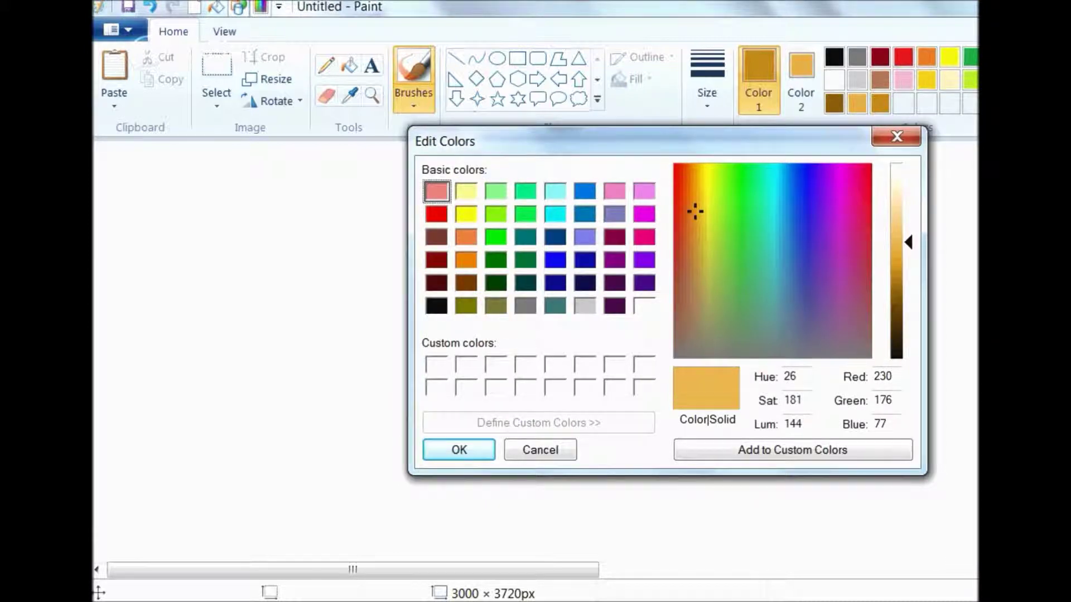
# Step: Discard the custom colour edit and sample a bright yellow as Color 1 with the Color picker
pyautogui.click(540, 449)
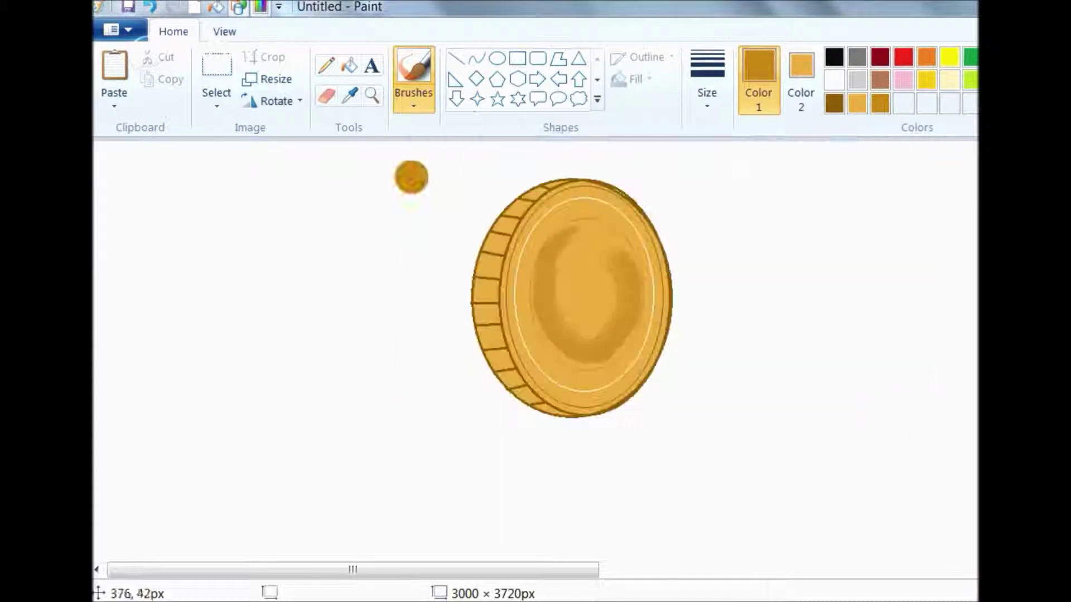
pyautogui.click(350, 95)
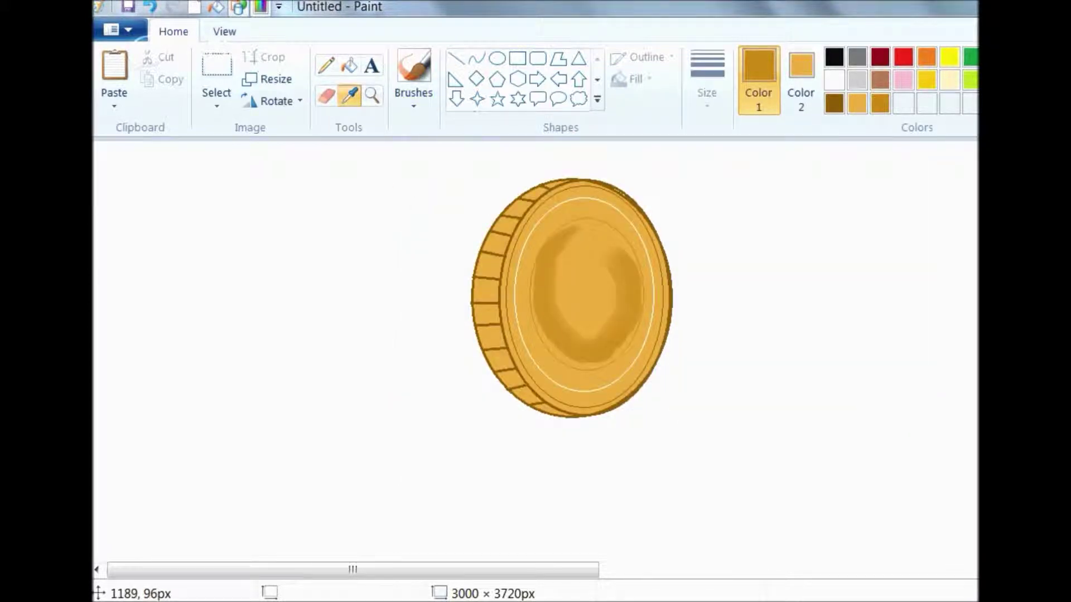
pyautogui.click(1070, 223)
# Step: Paint a yellow highlight with the Watercolor brush over the shading along the inner ellipse's right and lower edge, undoing unwanted strokes
pyautogui.moveTo(558, 265)
pyautogui.mouseDown()
pyautogui.moveTo(548, 297)
pyautogui.moveTo(560, 325)
pyautogui.moveTo(578, 342)
pyautogui.moveTo(600, 315)
pyautogui.mouseUp()
pyautogui.hotkey('ctrl', 'z')
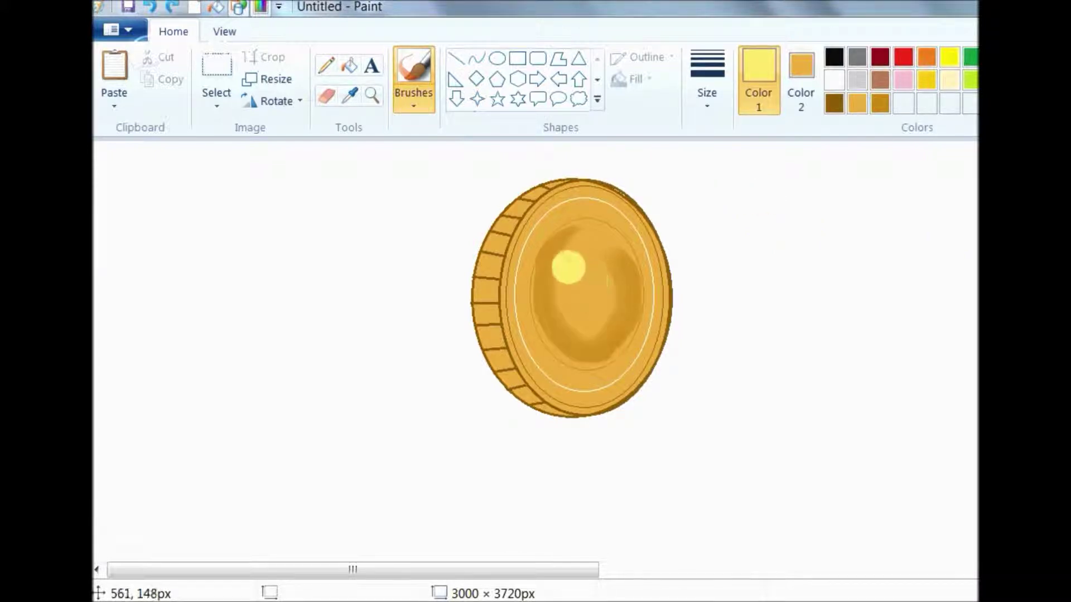
pyautogui.moveTo(573, 249)
pyautogui.mouseDown()
pyautogui.moveTo(545, 315)
pyautogui.moveTo(554, 333)
pyautogui.moveTo(560, 303)
pyautogui.moveTo(571, 324)
pyautogui.moveTo(603, 337)
pyautogui.moveTo(625, 309)
pyautogui.mouseUp()
pyautogui.hotkey('ctrl', 'z')
pyautogui.hotkey('ctrl', 'z')
pyautogui.moveTo(607, 242)
pyautogui.mouseDown()
pyautogui.moveTo(629, 282)
pyautogui.moveTo(625, 315)
pyautogui.moveTo(602, 344)
pyautogui.moveTo(567, 346)
pyautogui.moveTo(537, 318)
pyautogui.moveTo(537, 286)
pyautogui.mouseUp()
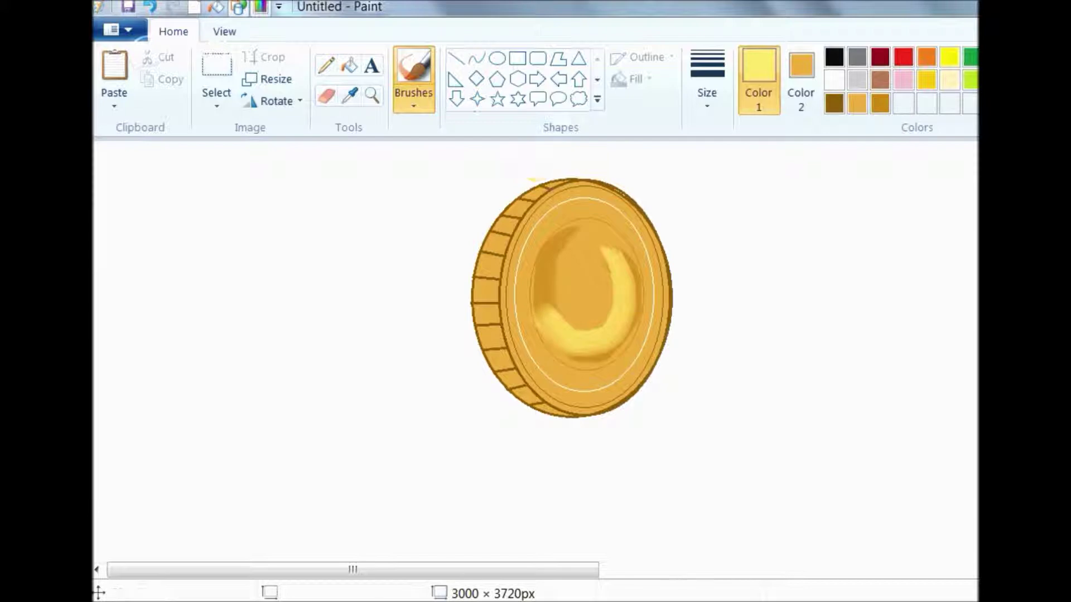
# Step: Fill the inner ellipse's centre and lower strip and the band between it and the white ring with yellow
pyautogui.click(350, 65)
pyautogui.click(577, 272)
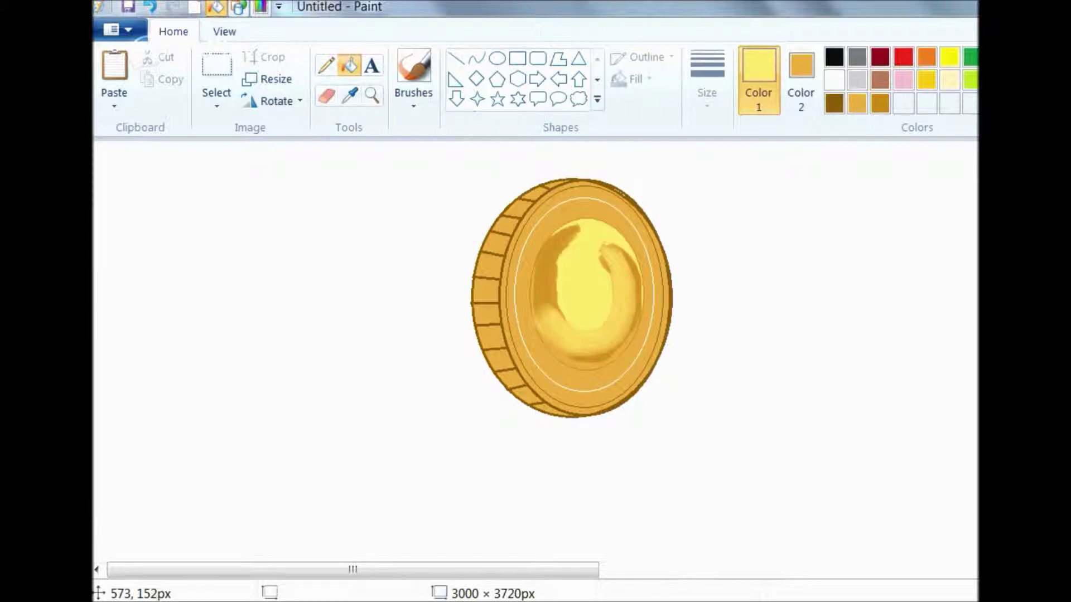
pyautogui.click(573, 364)
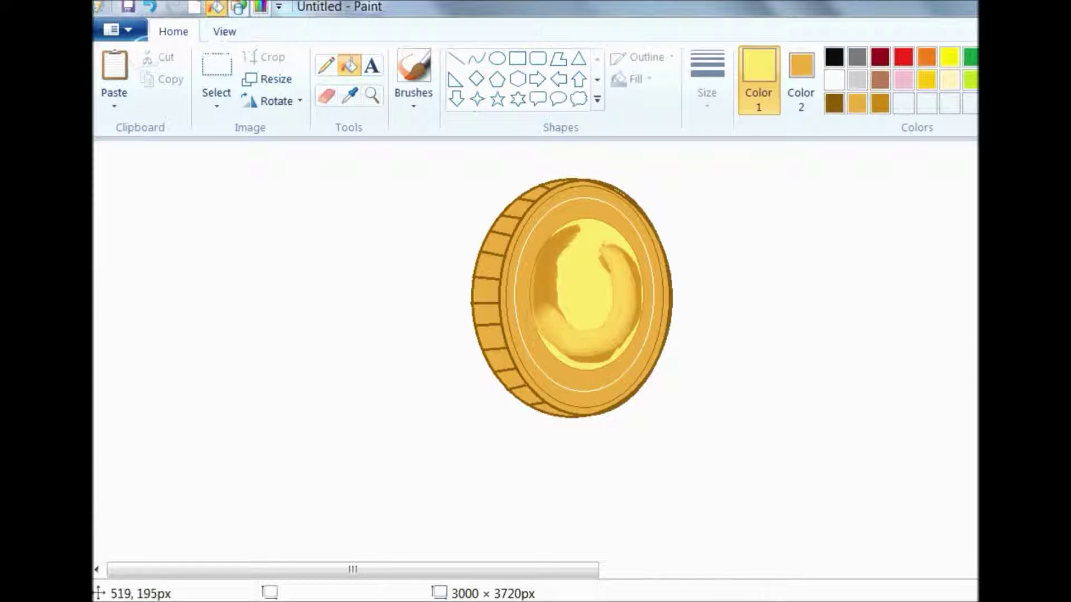
pyautogui.click(522, 306)
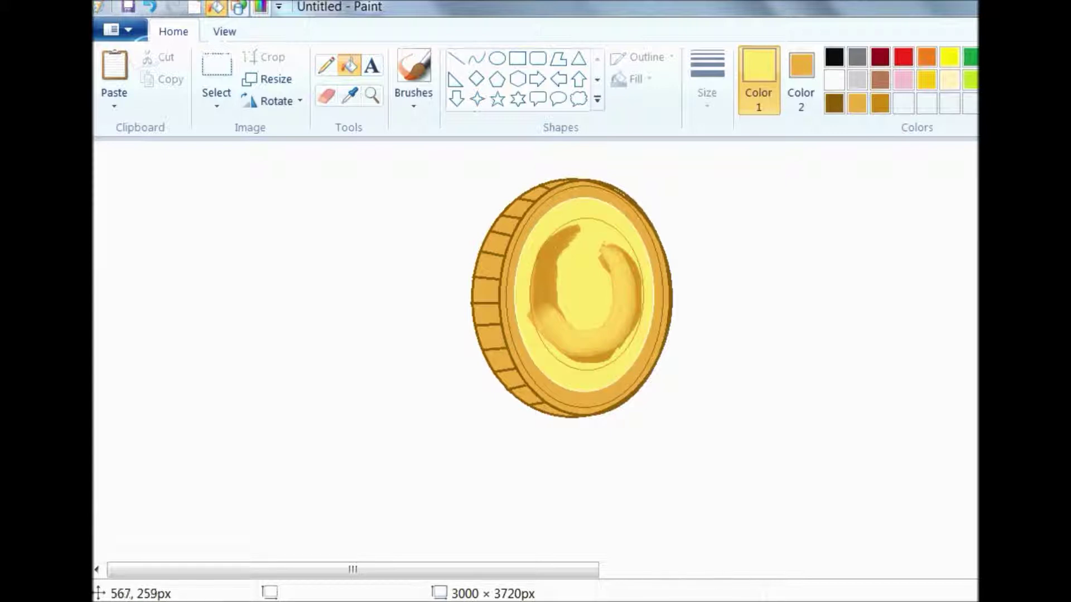
# Step: Draw a solid-filled ellipse with a yellow outline, about 137 × 180 px, covering the painted inner ellipse
pyautogui.click(496, 58)
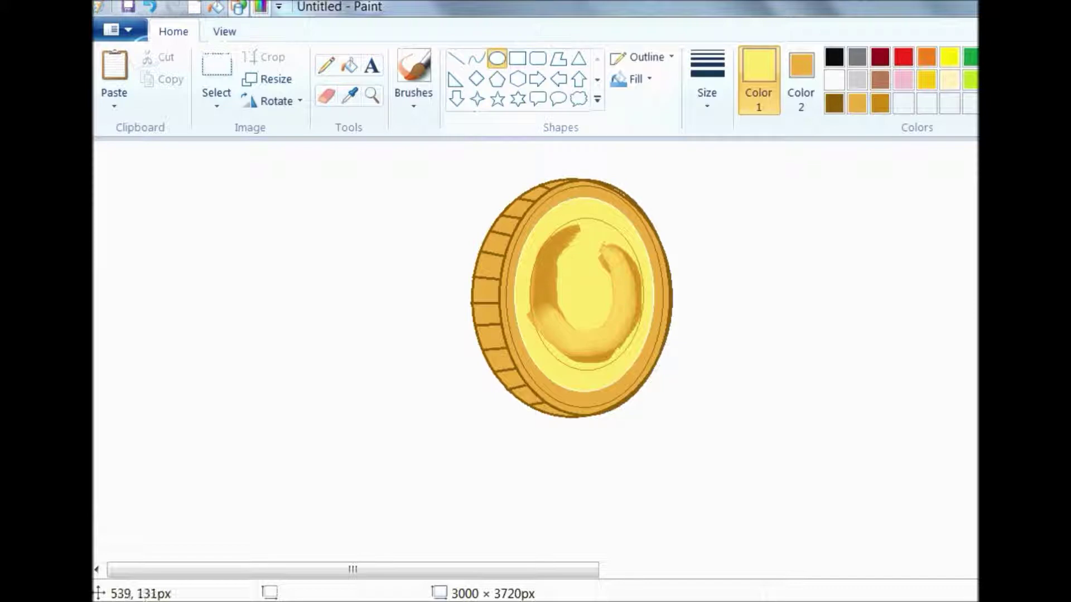
pyautogui.moveTo(540, 229)
pyautogui.mouseDown()
pyautogui.moveTo(656, 375)
pyautogui.moveTo(641, 355)
pyautogui.mouseUp()
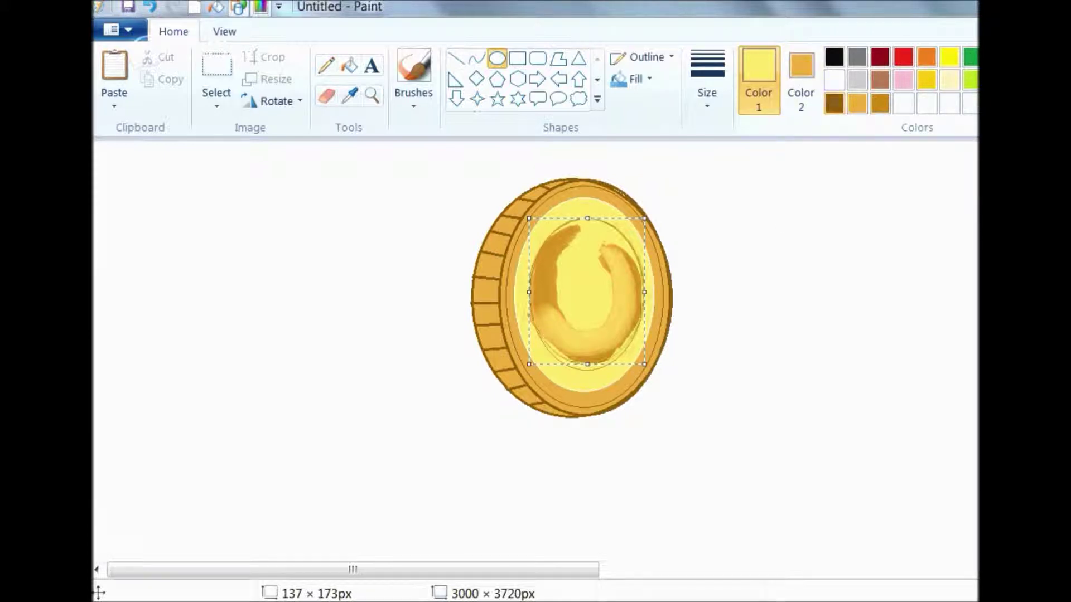
pyautogui.click(632, 79)
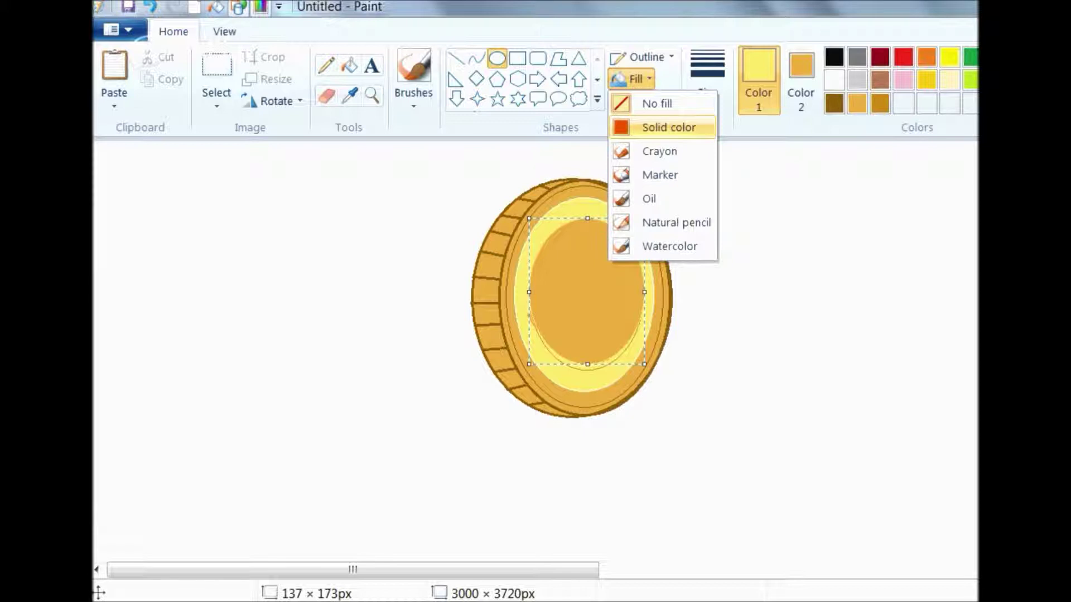
pyautogui.click(669, 128)
pyautogui.moveTo(587, 364); pyautogui.dragTo(587, 370)
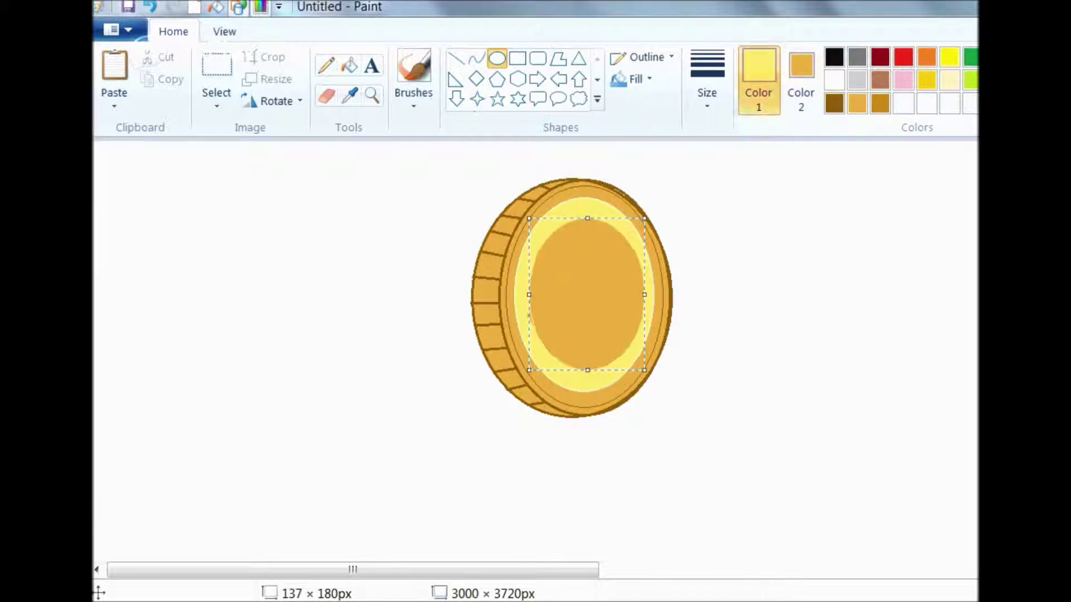
# Step: Change the new ellipse's fill to a light yellow based on the pale yellow basic colour, slightly adjusted in luminosity
pyautogui.click(801, 81)
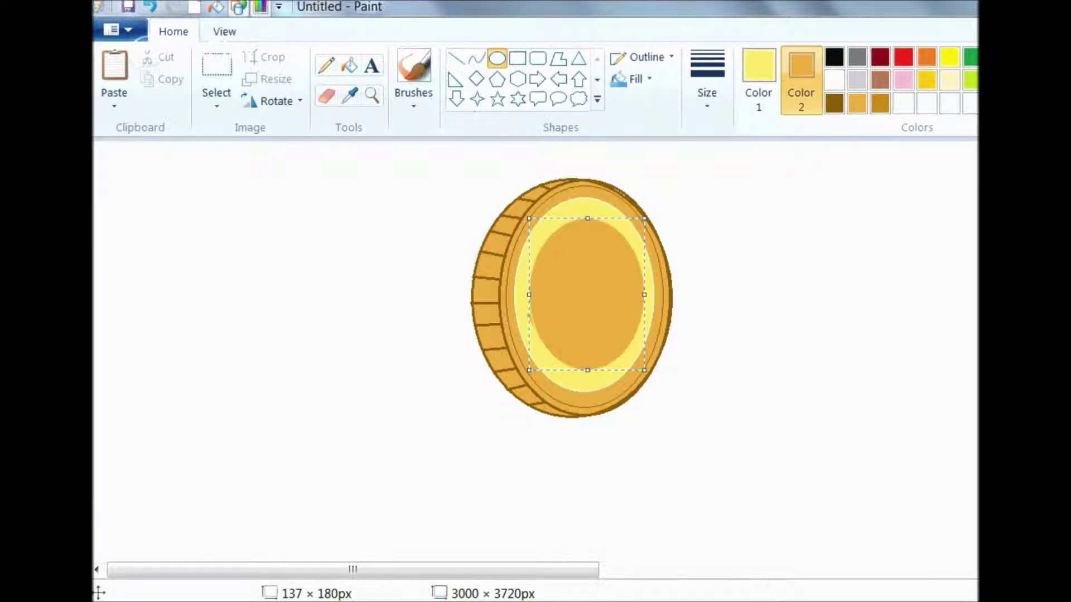
pyautogui.click(900, 233)
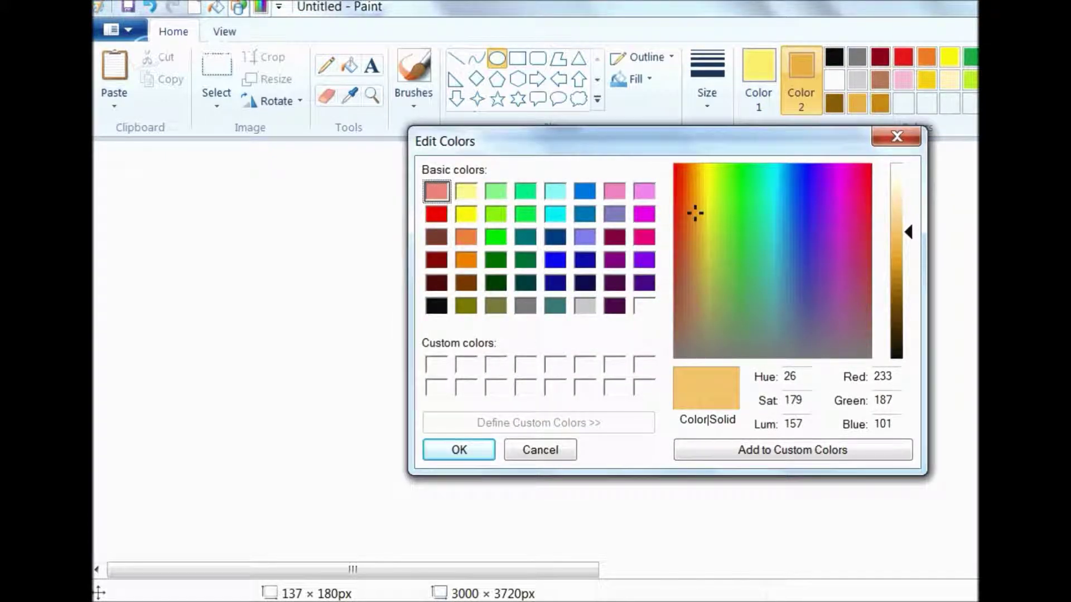
pyautogui.click(466, 191)
pyautogui.moveTo(908, 213); pyautogui.dragTo(909, 218)
pyautogui.press('Return')
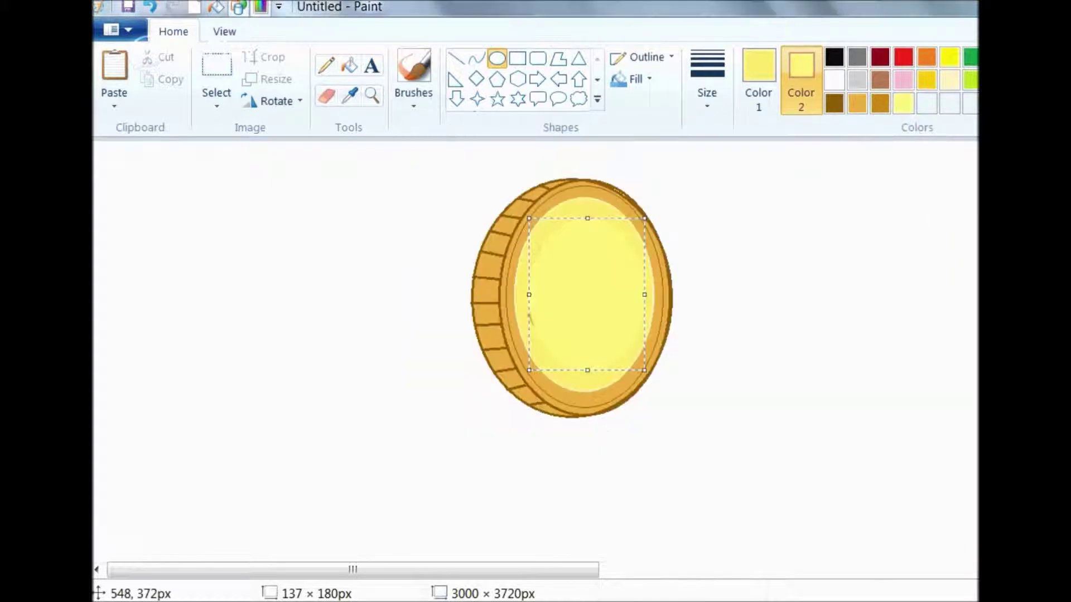
# Step: Stretch the light yellow ellipse vertically to about 137 × 192 px and commit it
pyautogui.moveTo(587, 370); pyautogui.dragTo(587, 378)
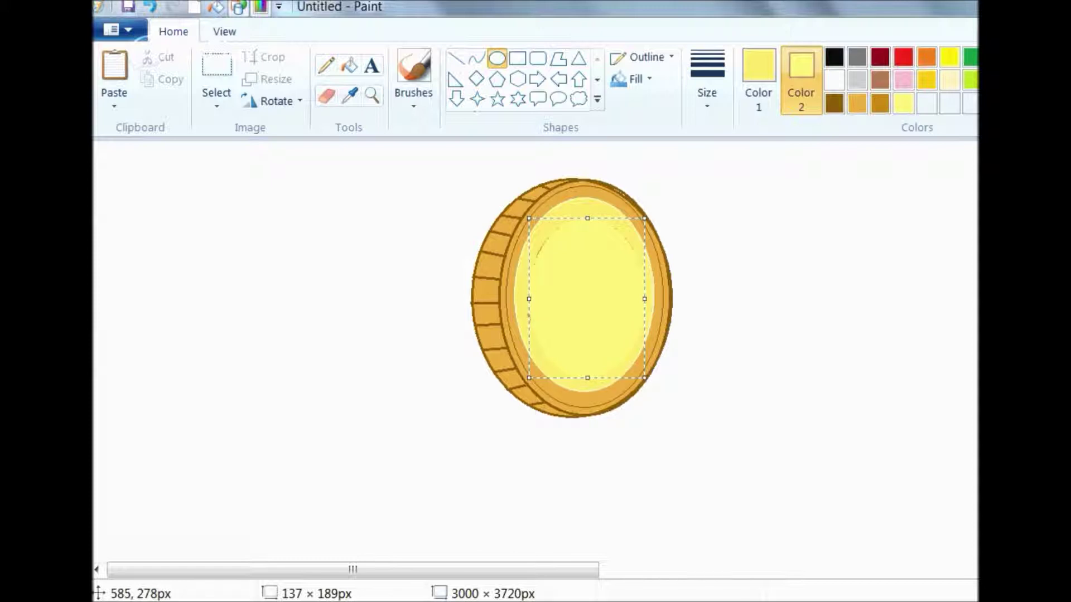
pyautogui.moveTo(587, 218); pyautogui.dragTo(587, 214)
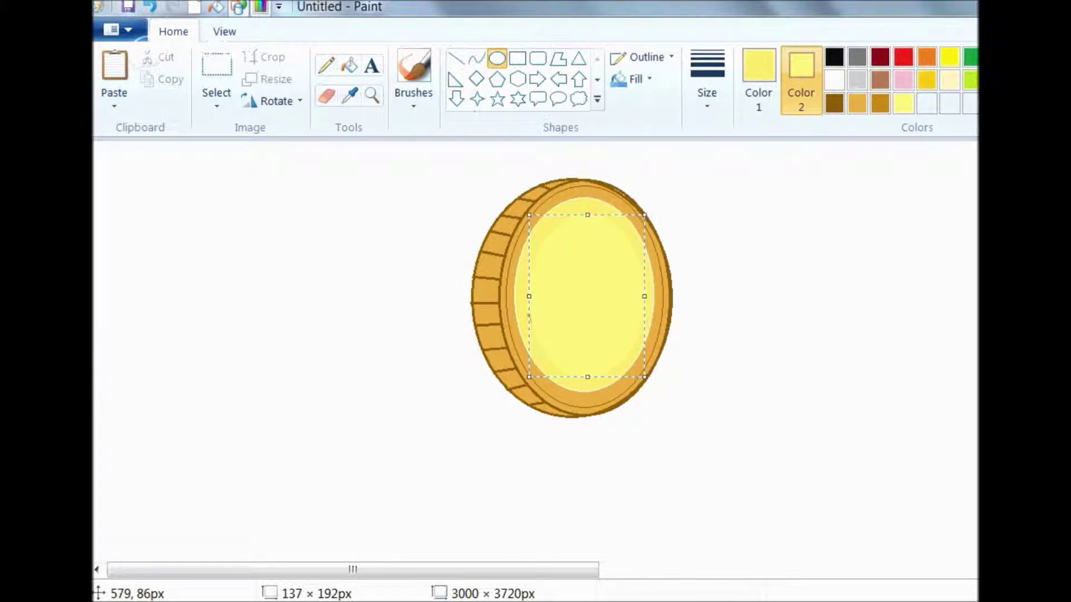
pyautogui.click(765, 306)
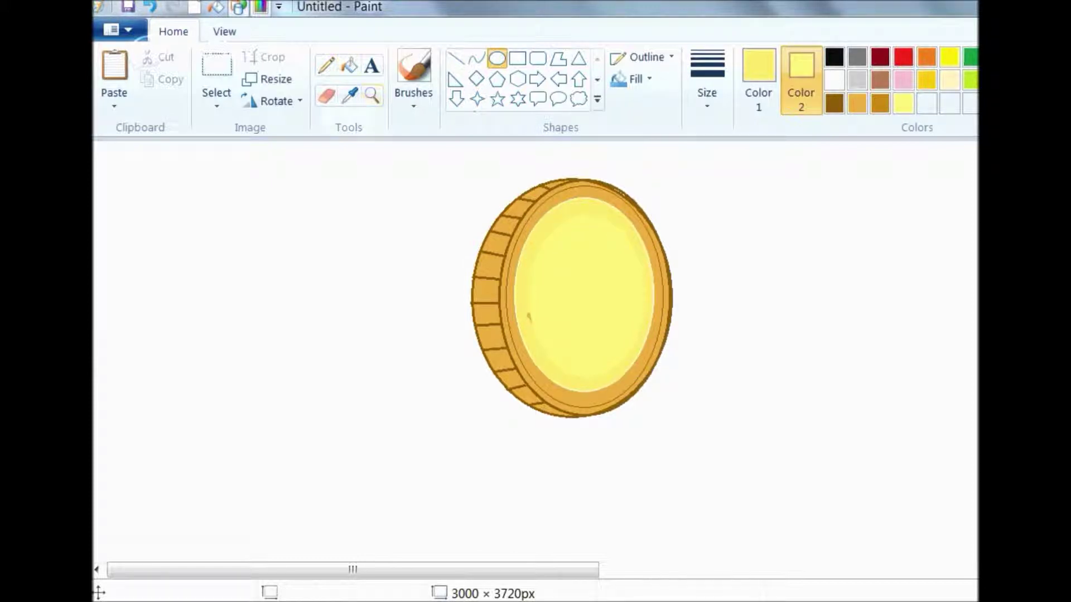
# Step: Set Color 2 to gold and paint soft yellow highlights along the lower and upper gold band with the Watercolor brush in a smaller size
pyautogui.click(413, 100)
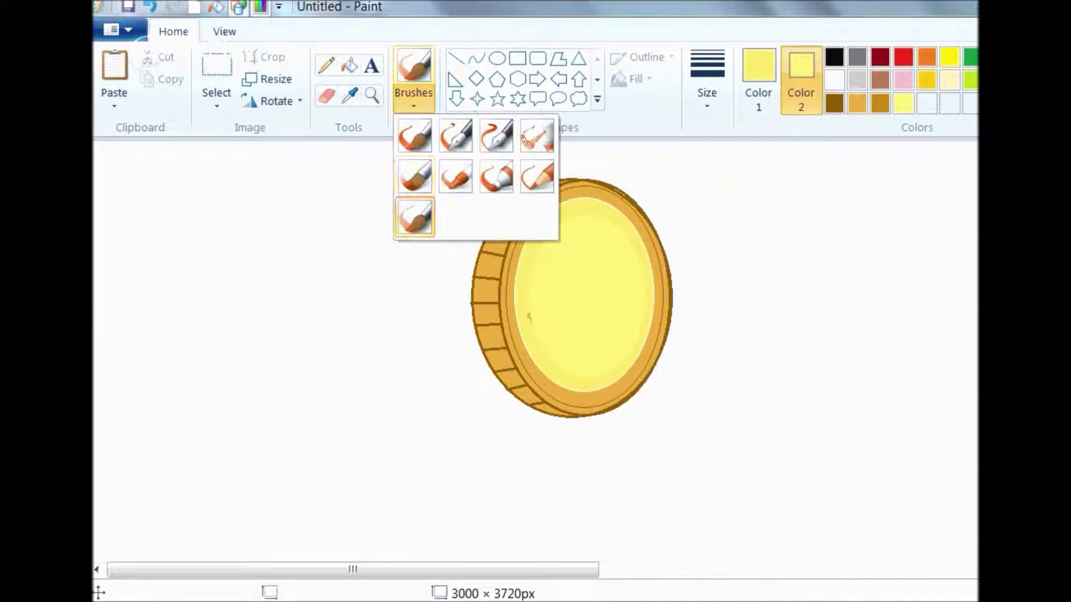
pyautogui.click(415, 217)
pyautogui.click(707, 93)
pyautogui.click(754, 178)
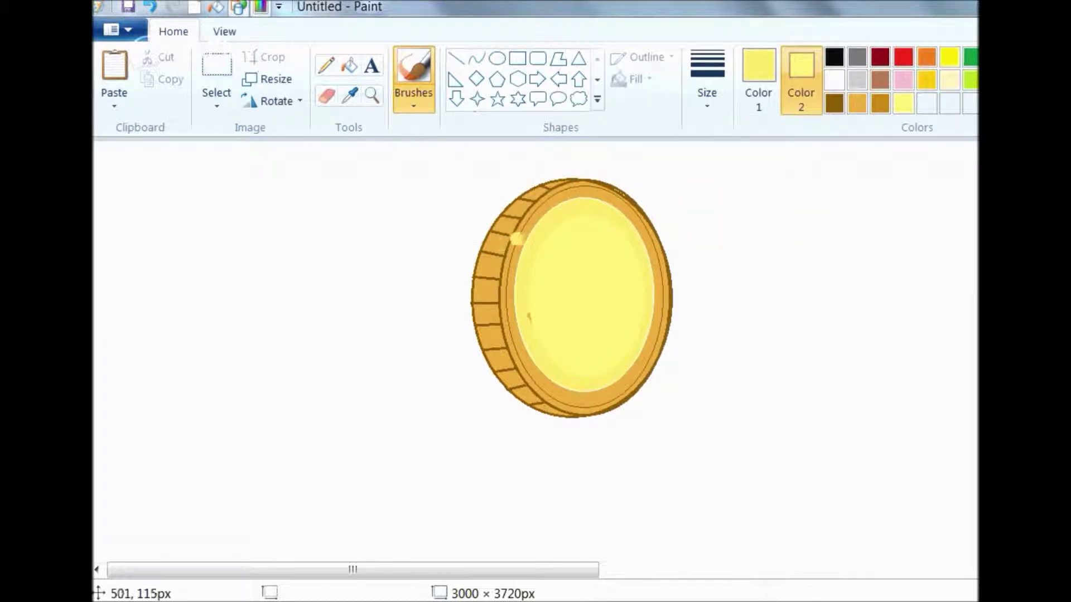
pyautogui.hotkey('ctrl', 'z')
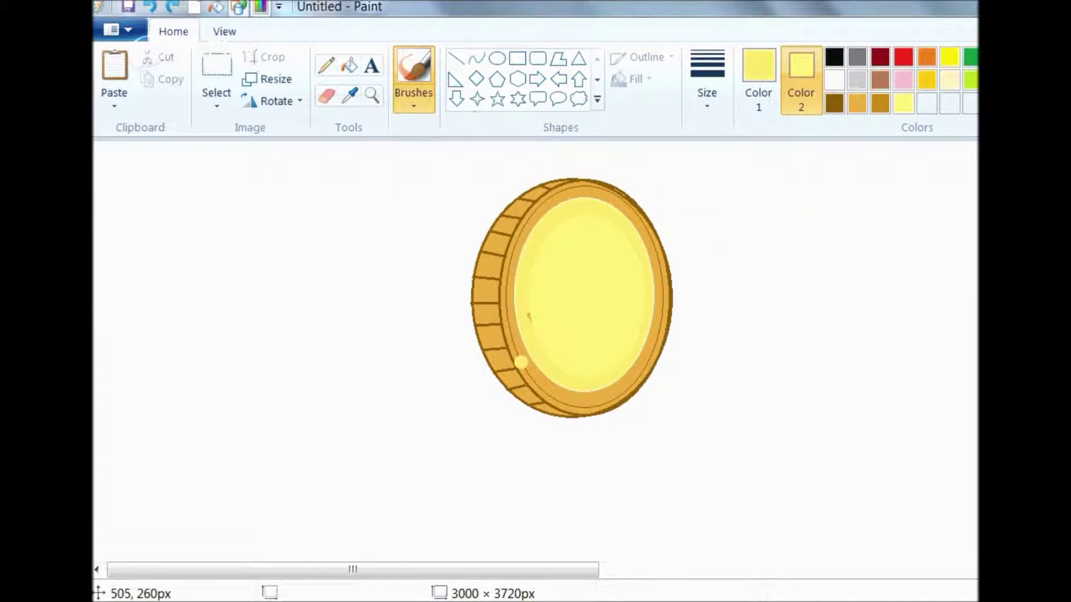
pyautogui.moveTo(527, 365); pyautogui.dragTo(561, 399)
pyautogui.click(857, 104)
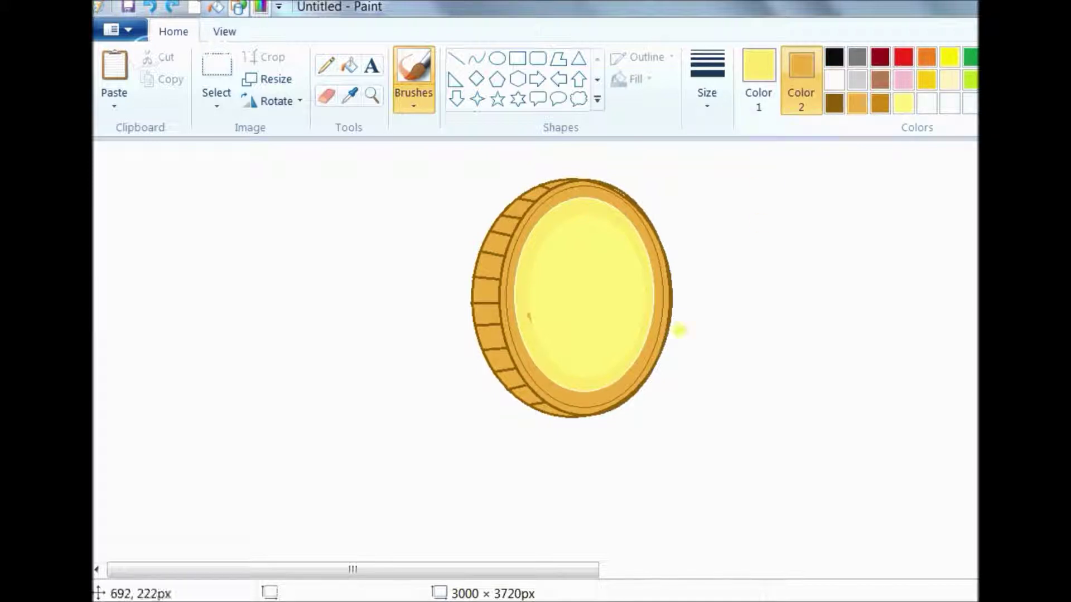
pyautogui.moveTo(519, 379)
pyautogui.mouseDown()
pyautogui.moveTo(538, 375)
pyautogui.moveTo(599, 403)
pyautogui.moveTo(624, 380)
pyautogui.mouseUp()
pyautogui.moveTo(617, 201); pyautogui.dragTo(555, 200)
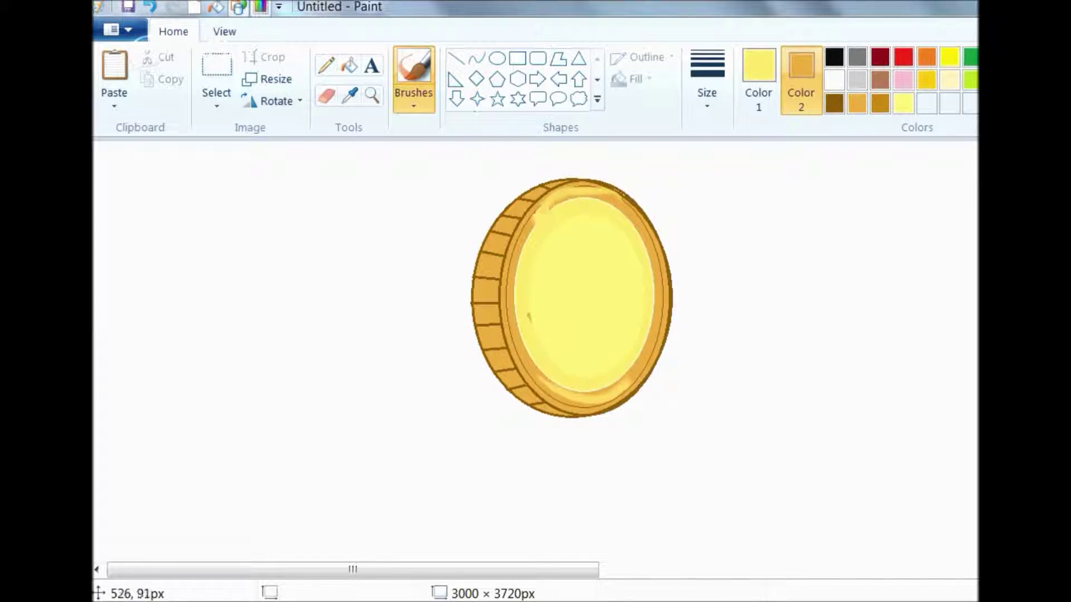
# Step: Undo the last highlight stroke and repaint soft yellow highlights along the upper and right-hand parts of the gold band
pyautogui.hotkey('ctrl', 'z')
pyautogui.moveTo(614, 201); pyautogui.dragTo(558, 199)
pyautogui.moveTo(650, 236)
pyautogui.mouseDown()
pyautogui.moveTo(637, 222)
pyautogui.moveTo(658, 279)
pyautogui.mouseUp()
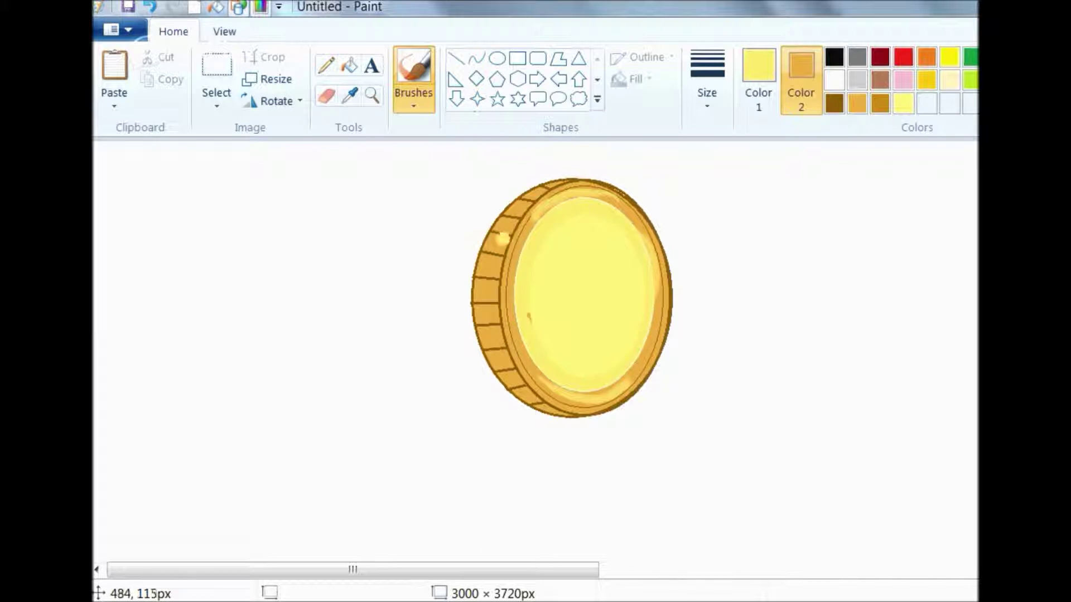
# Step: Set Color 1 to a lightened gold with hue 31, saturation 240 and luminosity 146
pyautogui.click(759, 78)
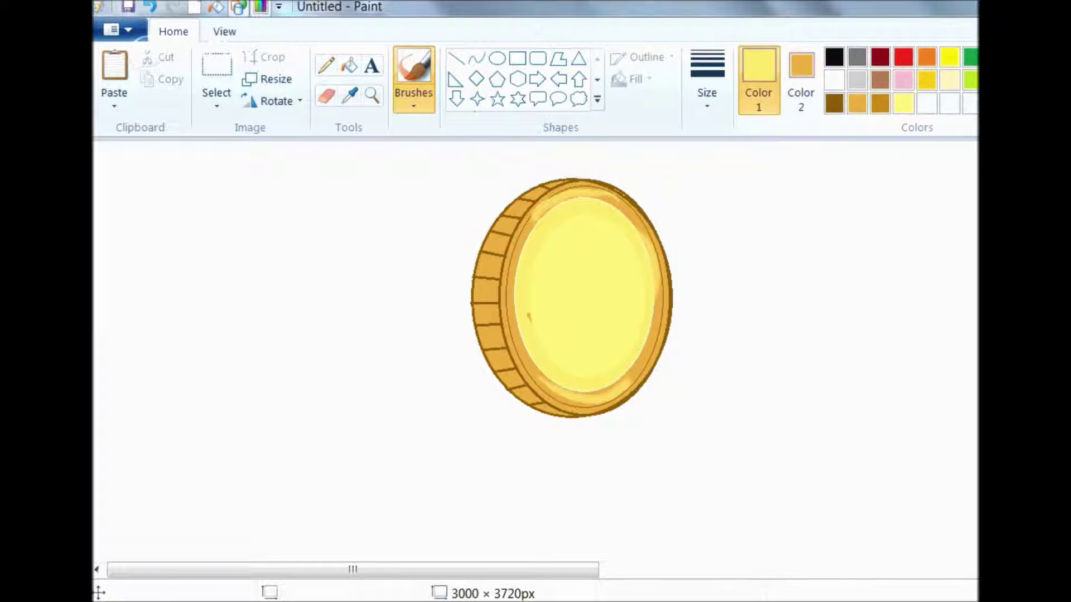
pyautogui.click(927, 79)
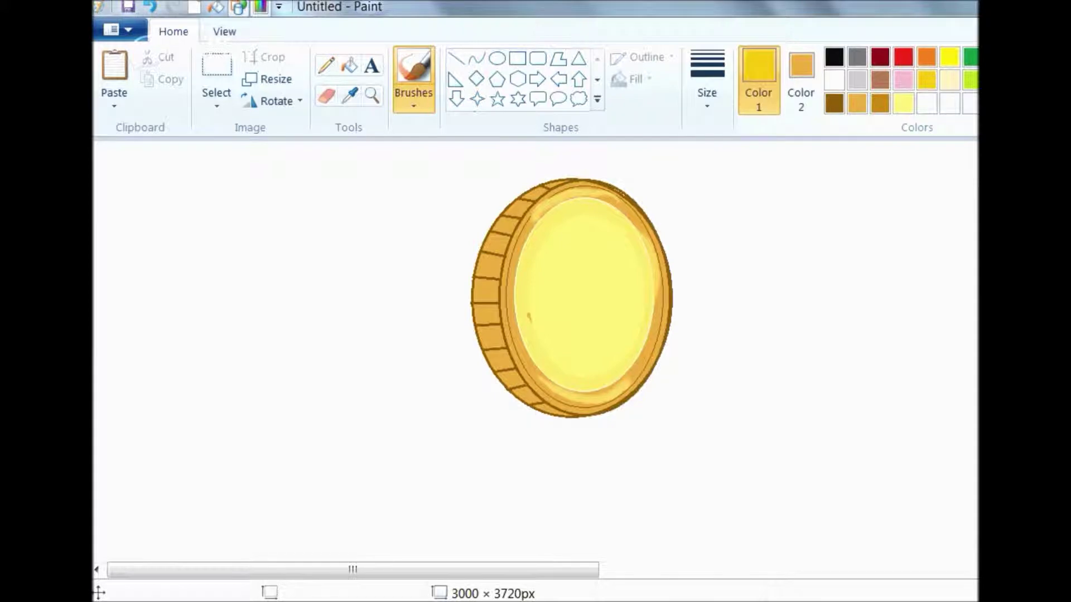
pyautogui.click(259, 7)
pyautogui.moveTo(908, 255); pyautogui.dragTo(908, 240)
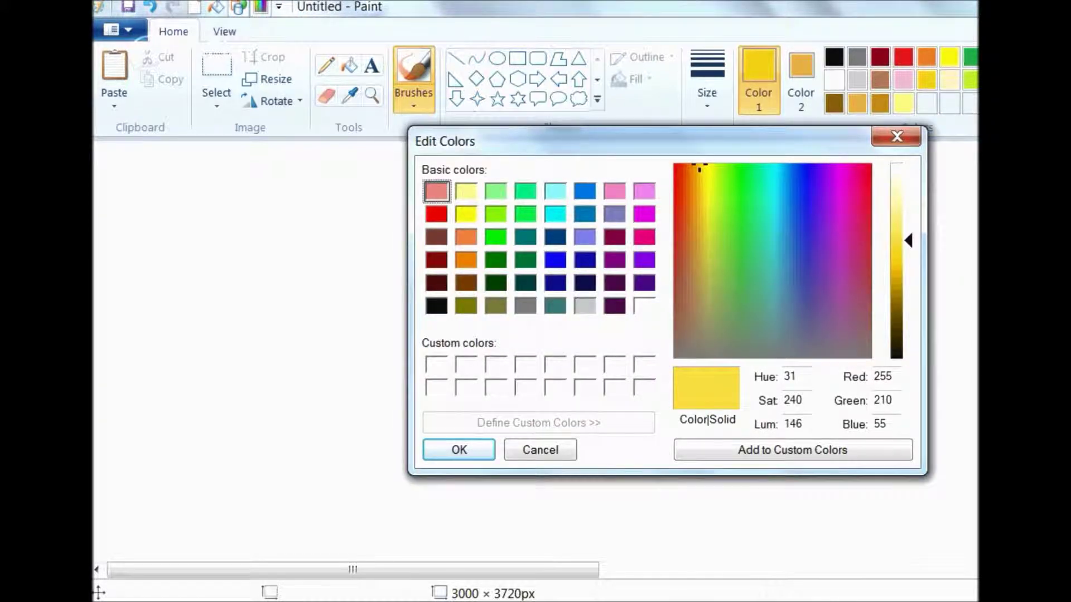
pyautogui.click(459, 450)
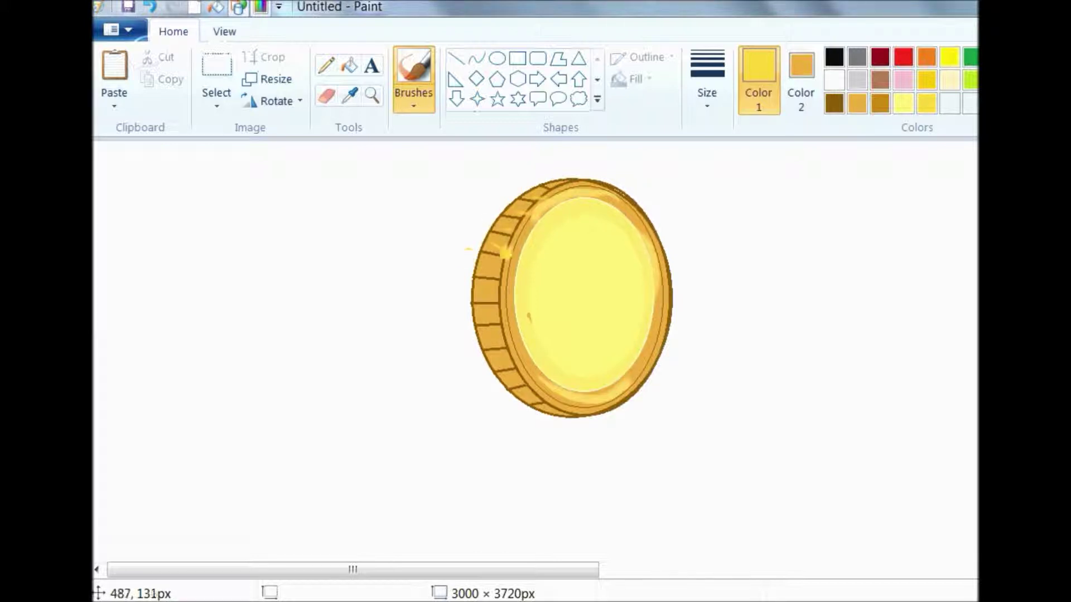
# Step: Paint soft gold highlights across the ridged segments of the coin's rim using a larger brush size
pyautogui.click(707, 89)
pyautogui.click(755, 178)
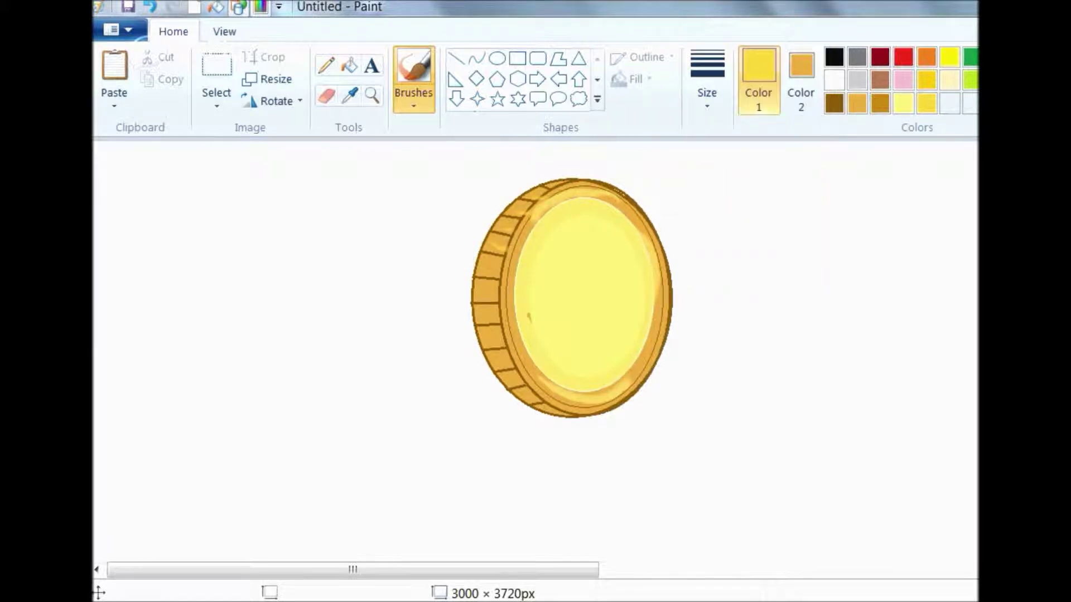
pyautogui.click(707, 89)
pyautogui.click(754, 218)
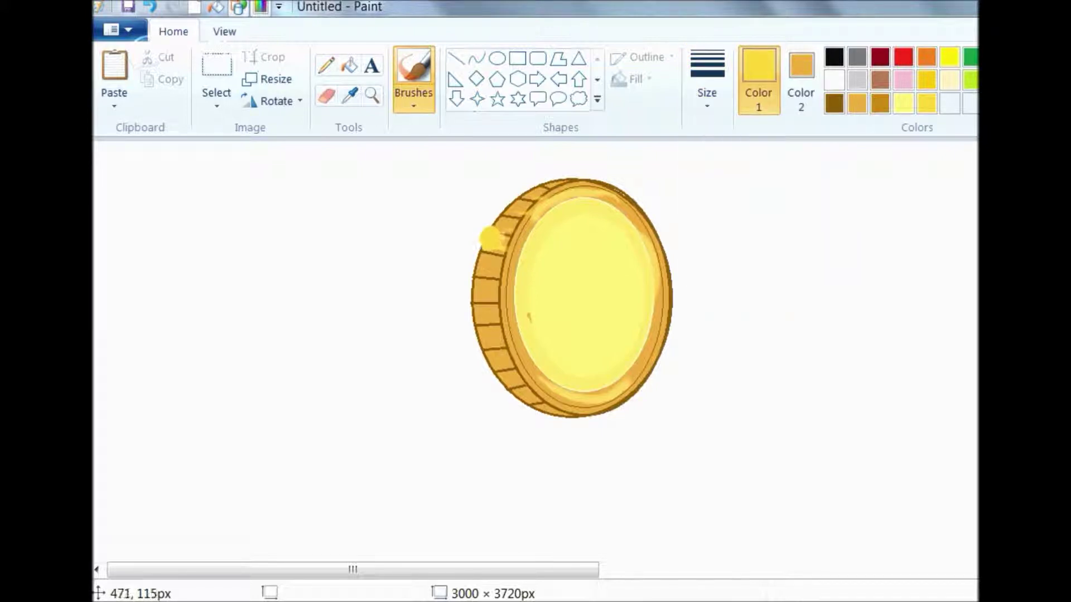
pyautogui.moveTo(500, 245); pyautogui.dragTo(486, 263)
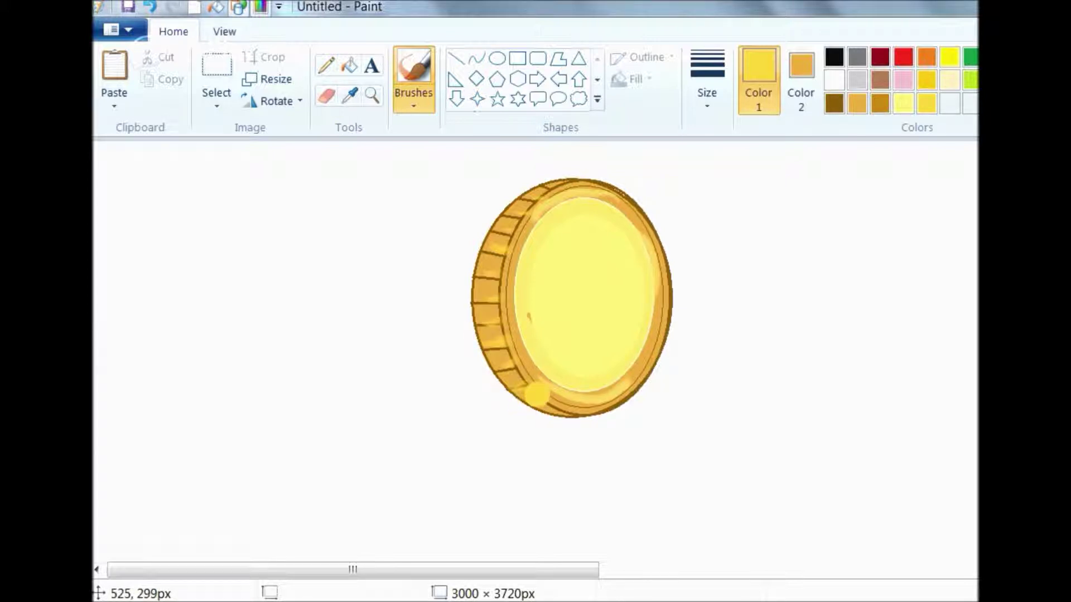
# Step: Paint a soft gold stroke along the upper edge of the coin face and down its upper left side, undoing the first attempt
pyautogui.moveTo(627, 193)
pyautogui.mouseDown()
pyautogui.moveTo(632, 218)
pyautogui.moveTo(562, 196)
pyautogui.moveTo(534, 210)
pyautogui.mouseUp()
pyautogui.hotkey('ctrl', 'z')
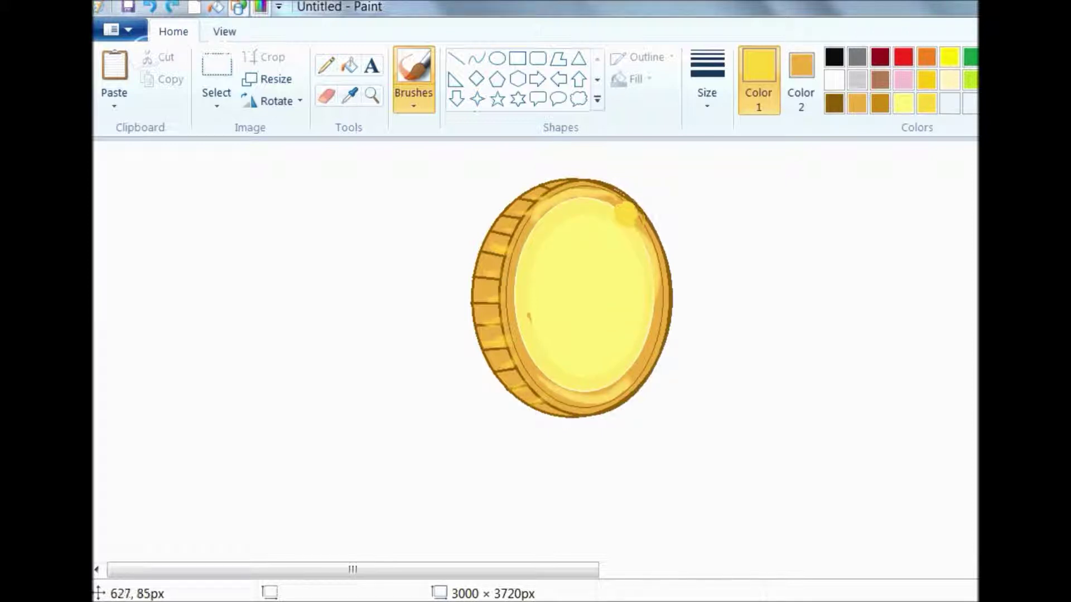
pyautogui.moveTo(622, 211)
pyautogui.mouseDown()
pyautogui.moveTo(581, 197)
pyautogui.moveTo(533, 223)
pyautogui.moveTo(524, 259)
pyautogui.mouseUp()
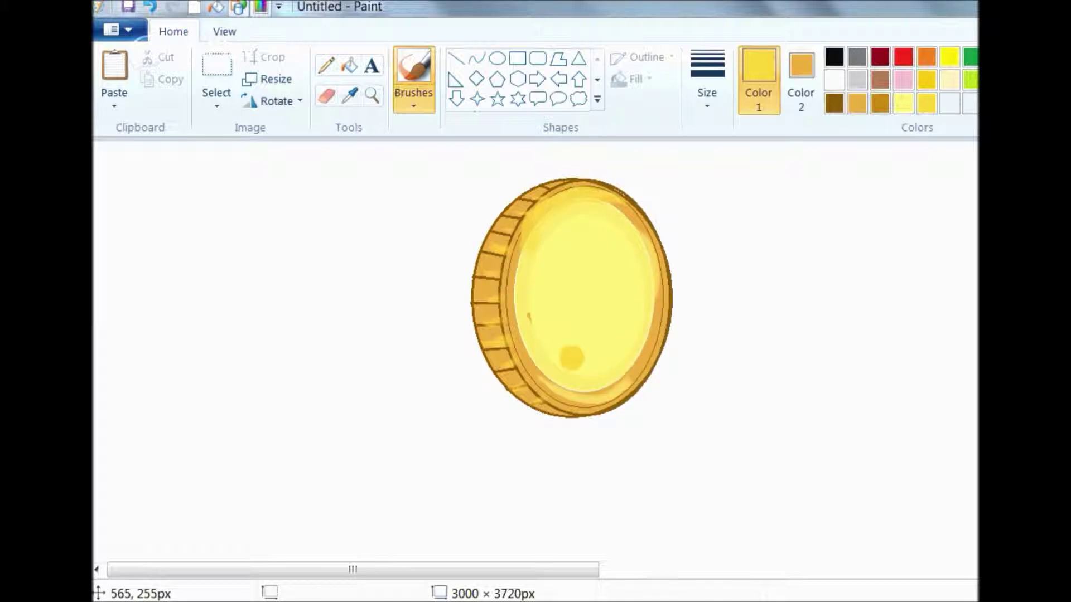
# Step: Paint a soft gold C-shaped shade inside the light yellow face, undoing strokes until the curve follows the coin's left and lower edge
pyautogui.moveTo(589, 230)
pyautogui.mouseDown()
pyautogui.moveTo(542, 256)
pyautogui.moveTo(536, 277)
pyautogui.mouseUp()
pyautogui.hotkey('ctrl', 'z')
pyautogui.moveTo(605, 234)
pyautogui.mouseDown()
pyautogui.moveTo(582, 226)
pyautogui.moveTo(545, 260)
pyautogui.moveTo(551, 335)
pyautogui.moveTo(600, 367)
pyautogui.moveTo(633, 330)
pyautogui.mouseUp()
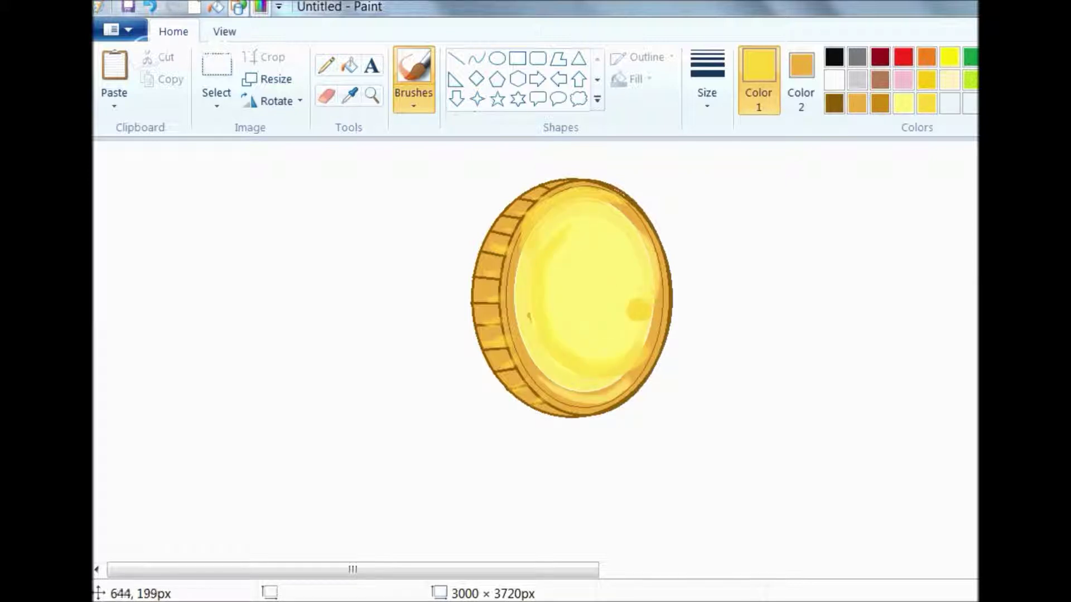
pyautogui.hotkey('ctrl', 'z')
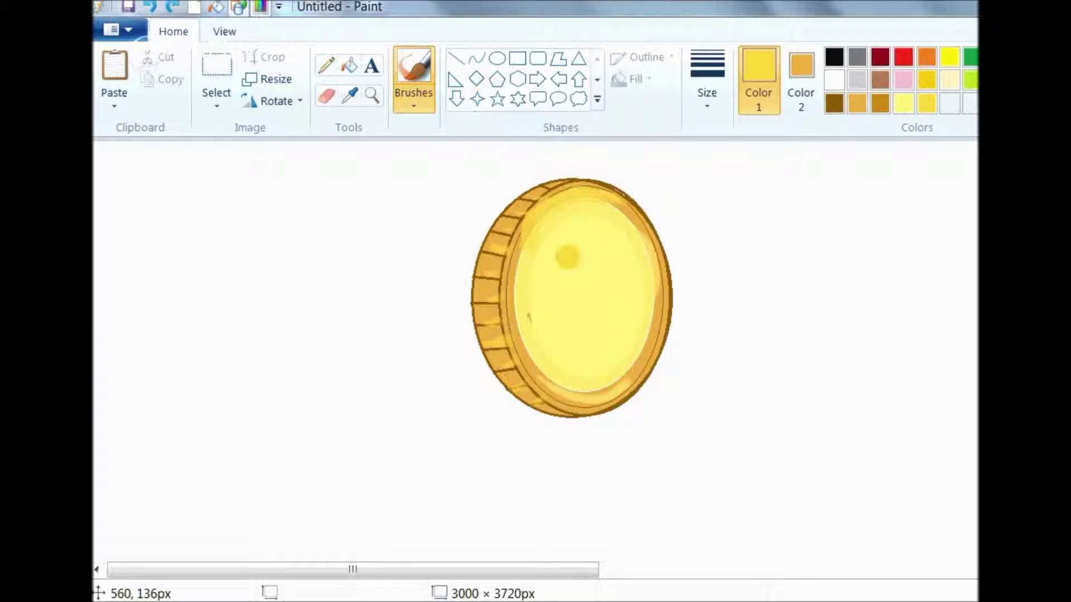
pyautogui.moveTo(564, 235)
pyautogui.mouseDown()
pyautogui.moveTo(542, 313)
pyautogui.moveTo(557, 347)
pyautogui.moveTo(567, 342)
pyautogui.mouseUp()
pyautogui.hotkey('ctrl', 'z')
pyautogui.moveTo(563, 244)
pyautogui.mouseDown()
pyautogui.moveTo(548, 274)
pyautogui.moveTo(556, 336)
pyautogui.moveTo(585, 356)
pyautogui.moveTo(604, 352)
pyautogui.moveTo(624, 318)
pyautogui.mouseUp()
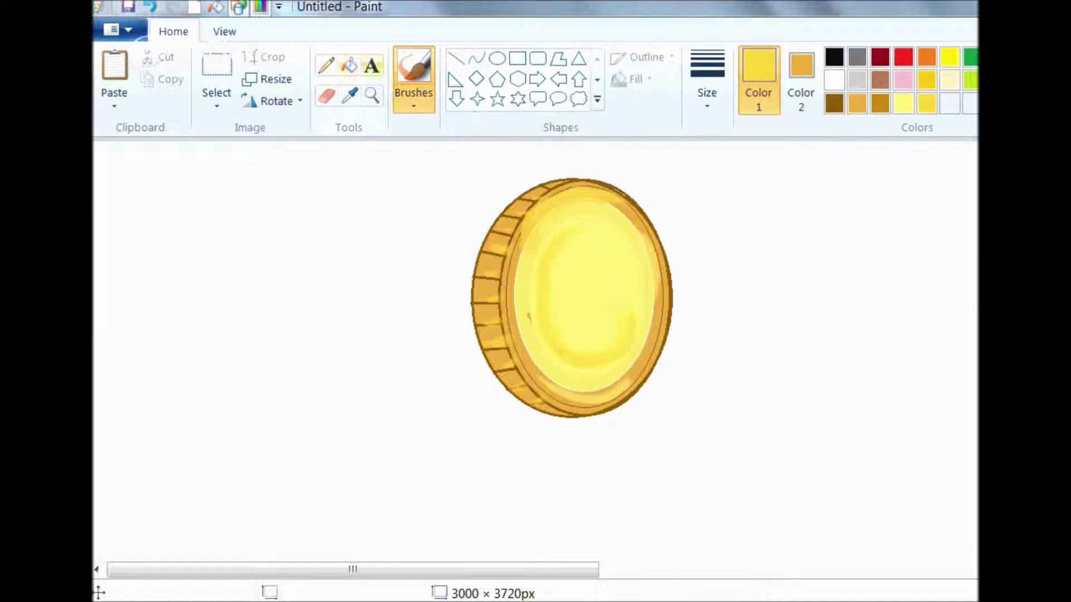
# Step: Try to place a bold white letter "B" in the centre of the coin face, with the font size set to 48
pyautogui.click(372, 65)
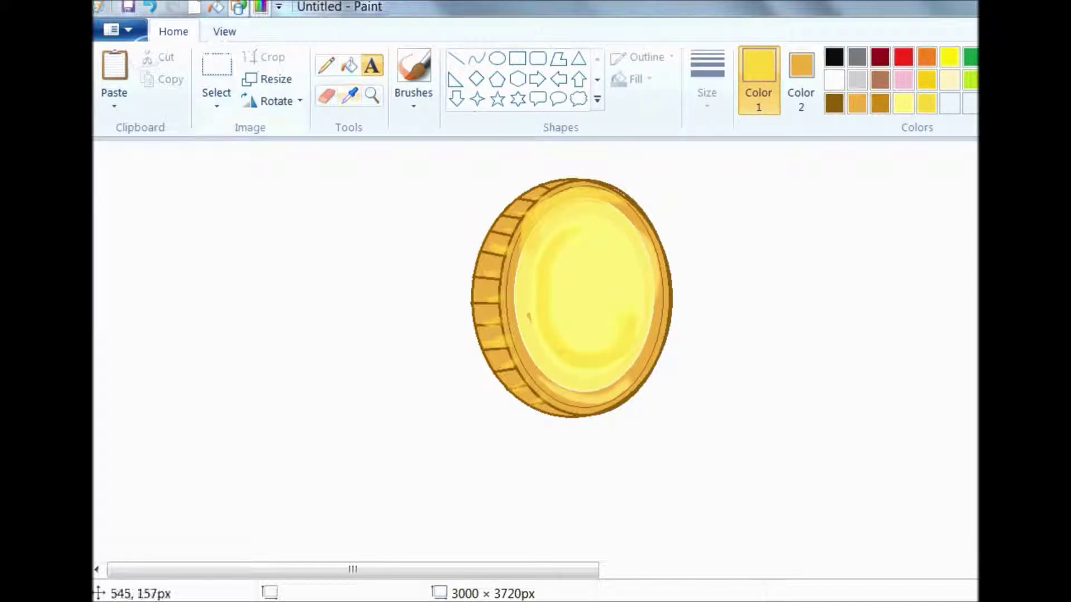
pyautogui.click(558, 264)
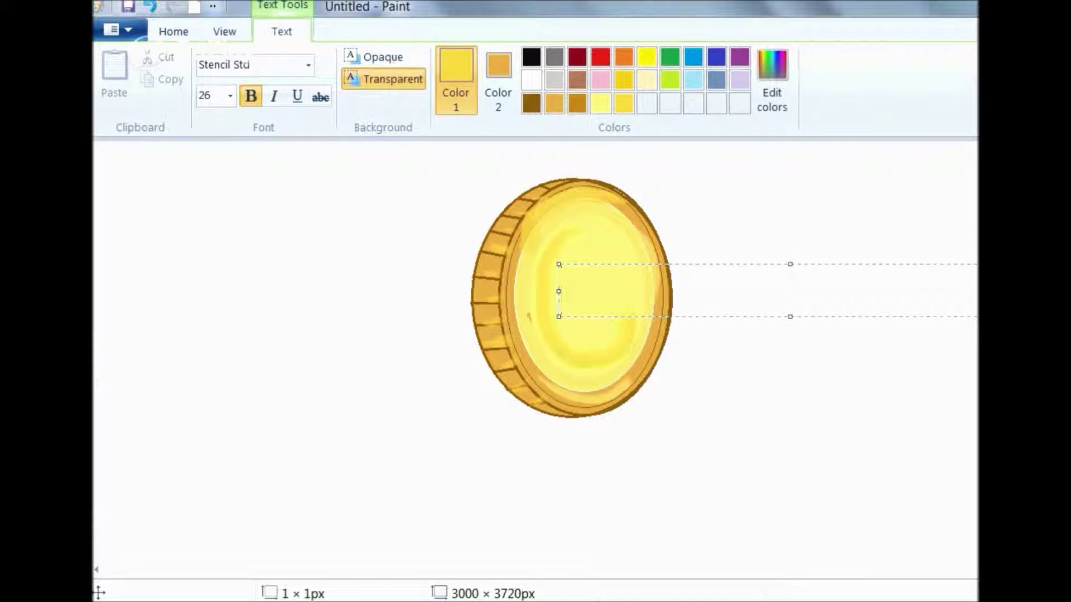
pyautogui.write('B')
pyautogui.hotkey('ctrl', 'a')
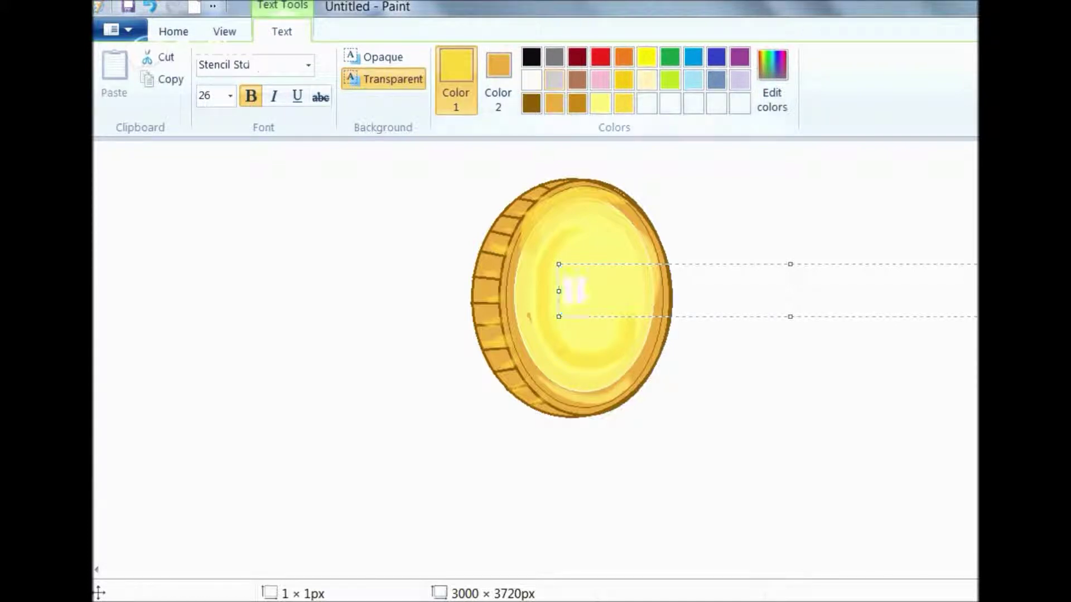
pyautogui.click(531, 80)
pyautogui.click(589, 290)
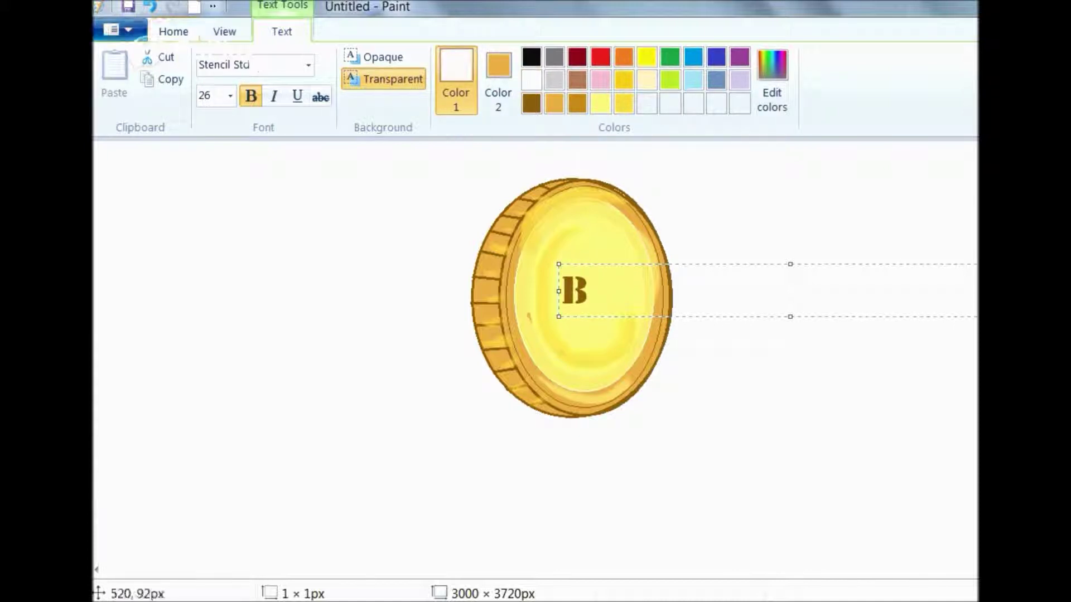
pyautogui.click(230, 95)
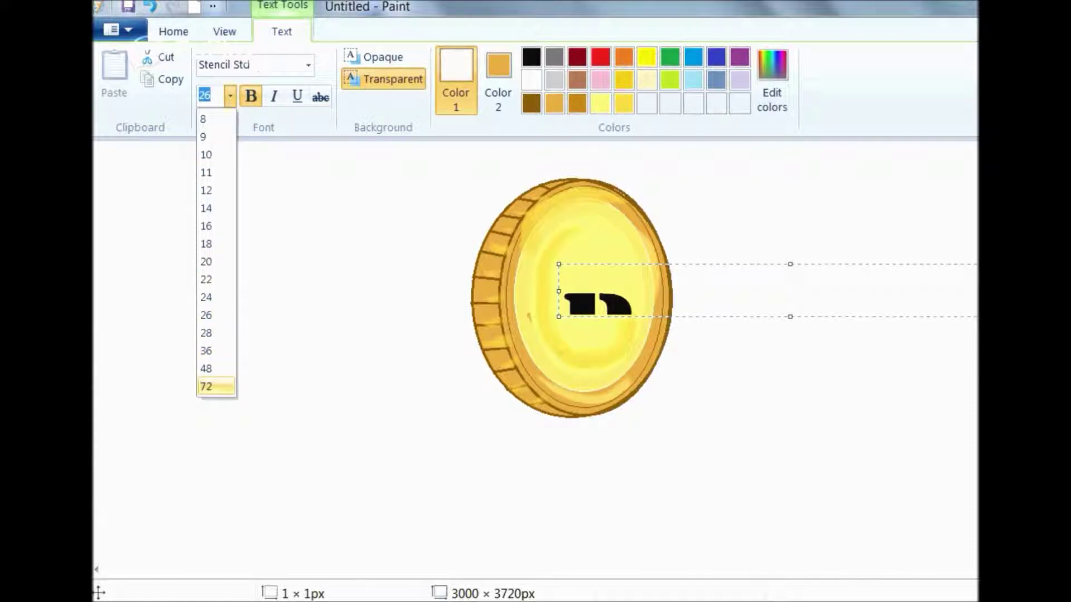
pyautogui.click(206, 368)
pyautogui.moveTo(782, 299); pyautogui.dragTo(787, 392)
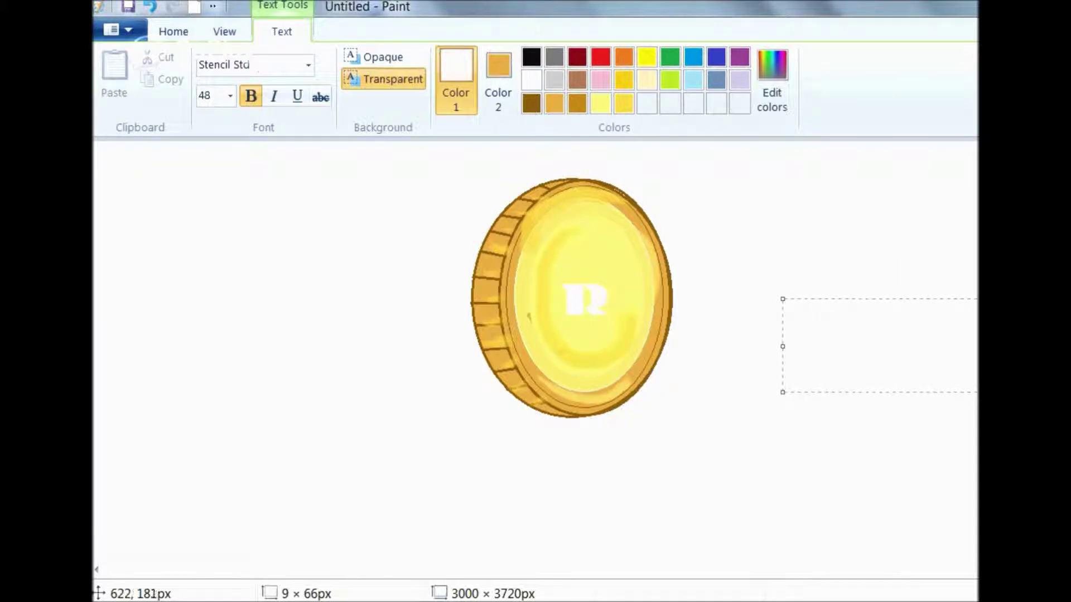
# Step: Undo the text additions to clear the letter from the coin face
pyautogui.hotkey('ctrl', 'z')
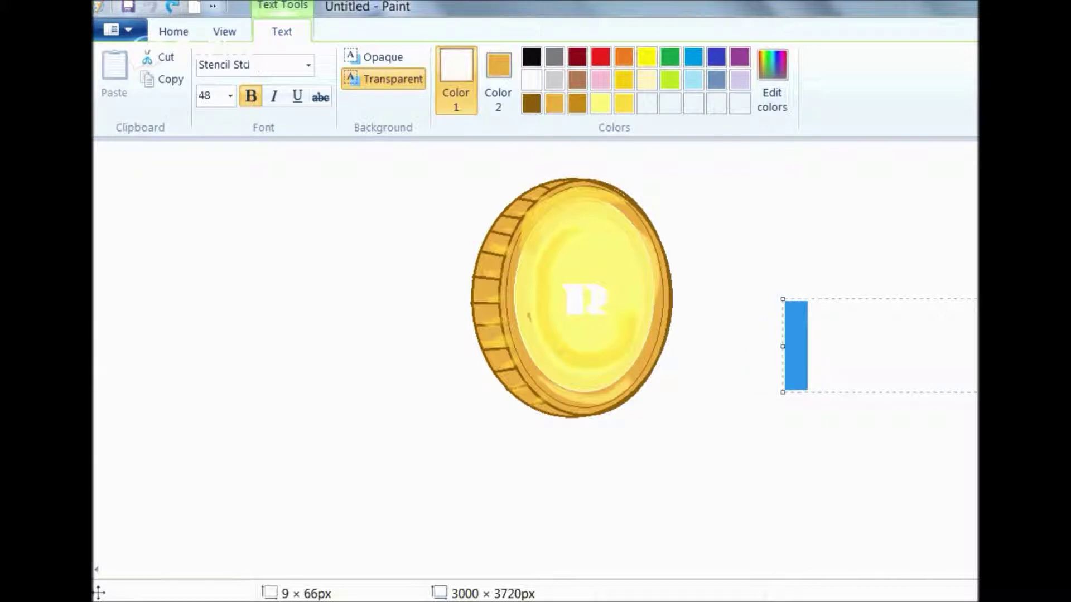
pyautogui.hotkey('ctrl', 'z')
pyautogui.hotkey('ctrl', 'z')
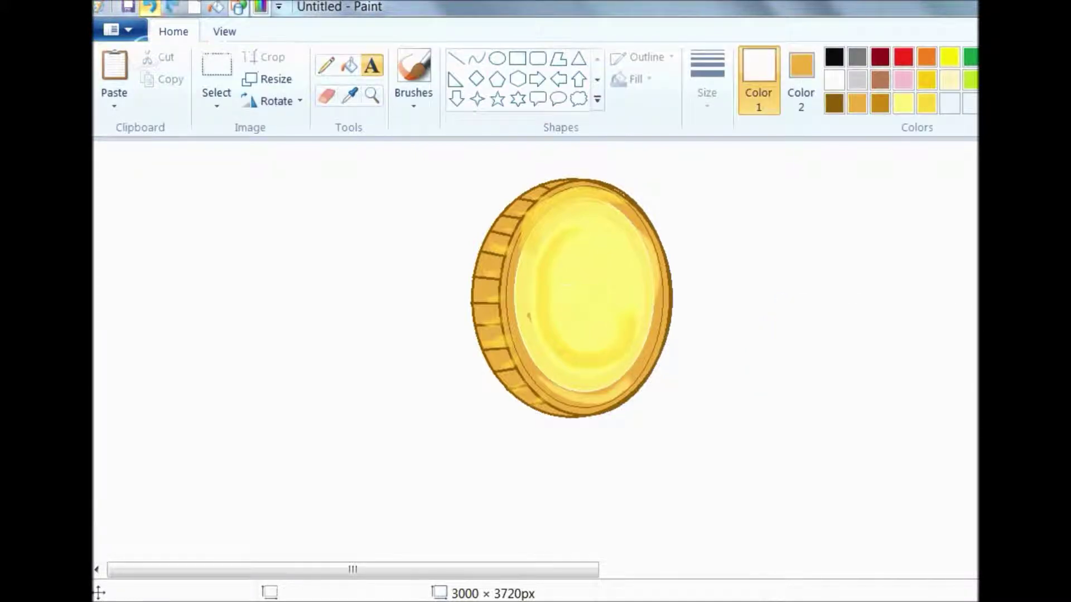
# Step: Place a bold size 48 letter "B" in dark gold on the middle of the coin face
pyautogui.click(554, 253)
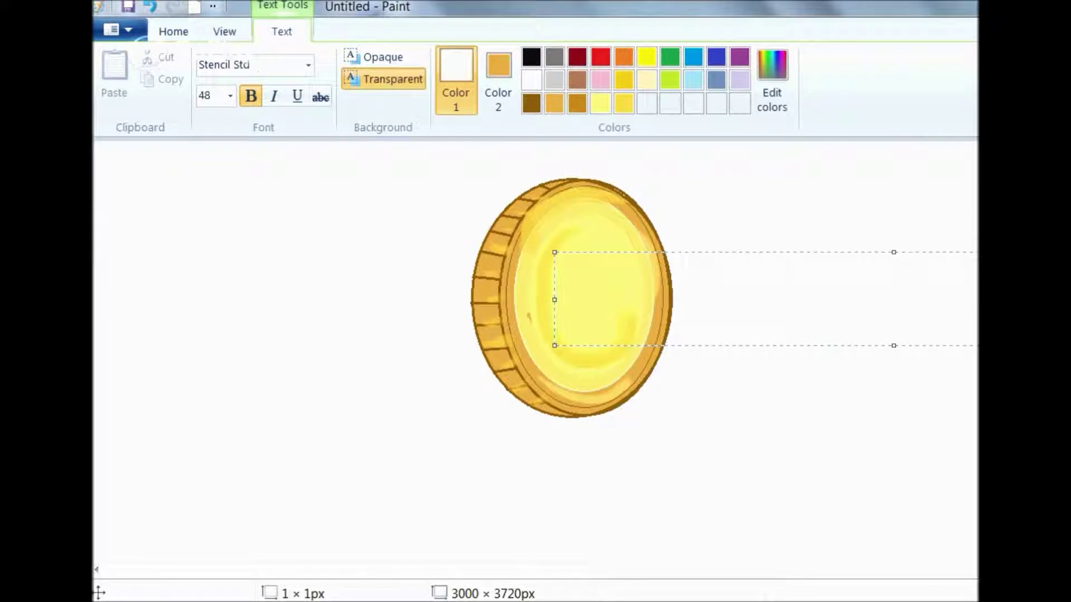
pyautogui.write('B')
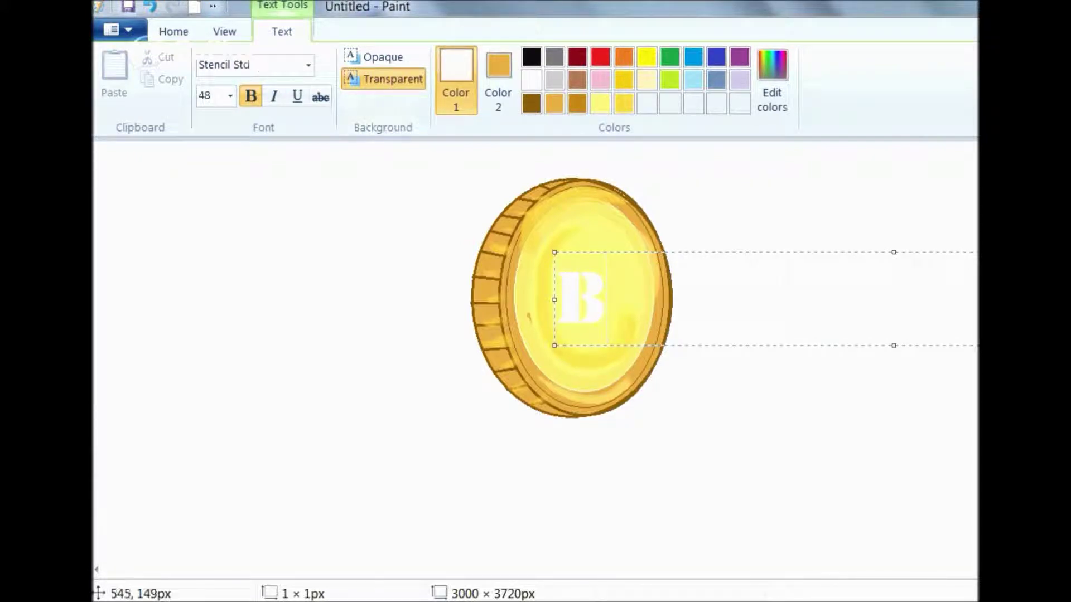
pyautogui.hotkey('ctrl', 'a')
pyautogui.click(577, 103)
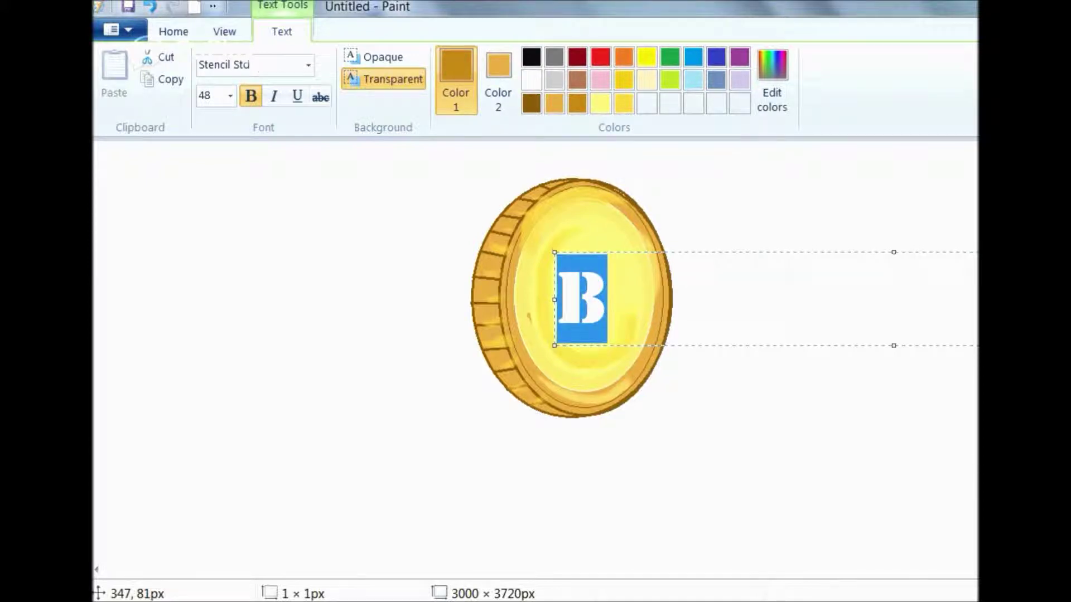
pyautogui.click(447, 257)
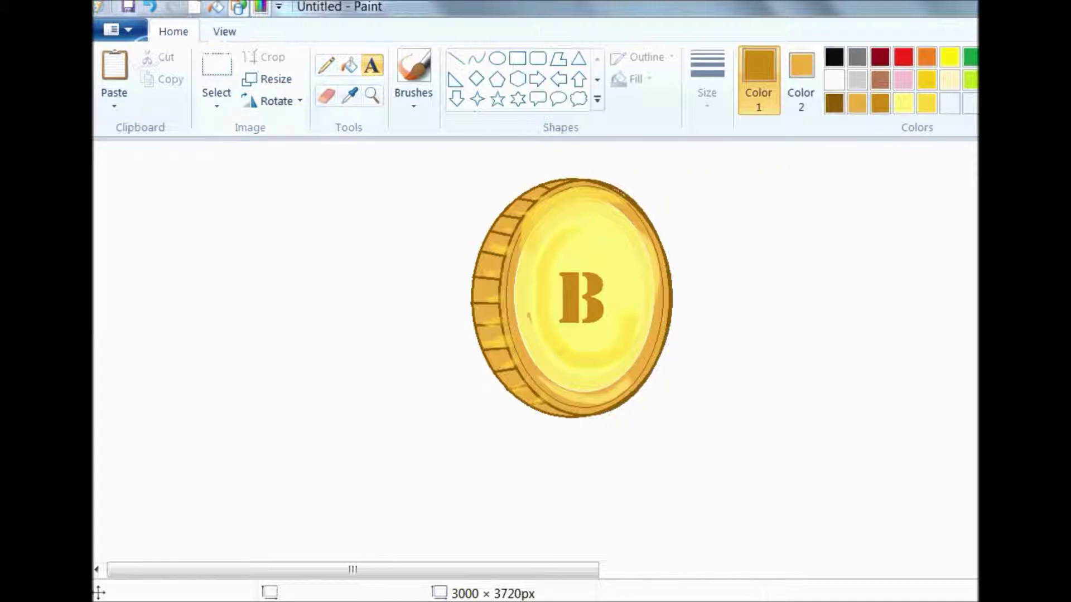
# Step: Draw thick solid-colour dark gold lines from the "B": two upward, about 35 and 38 px long, and one downward, about 39 px
pyautogui.click(456, 58)
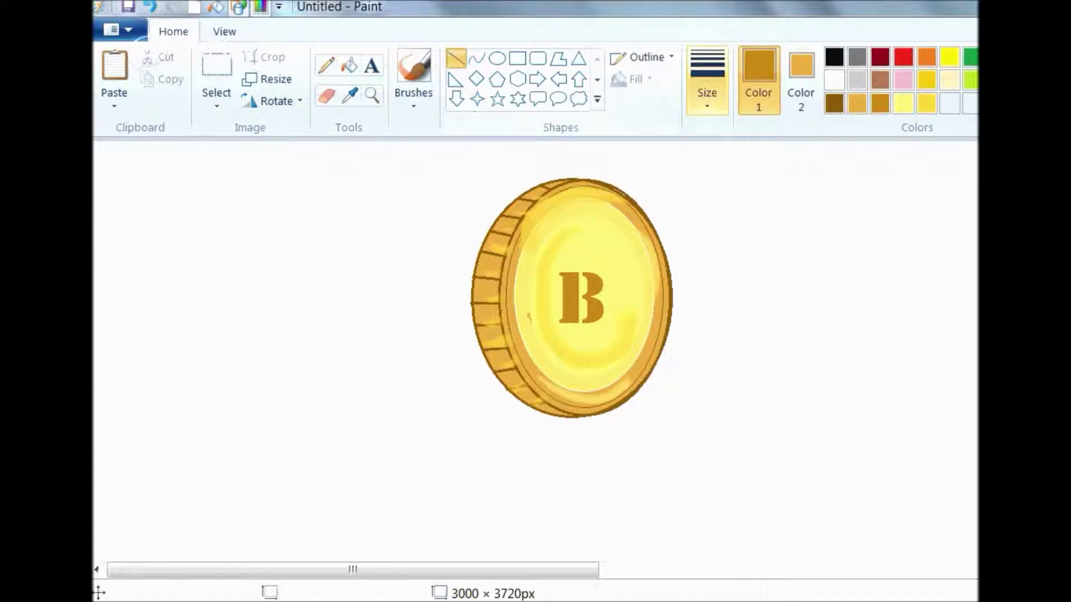
pyautogui.click(707, 84)
pyautogui.click(754, 259)
pyautogui.moveTo(569, 273); pyautogui.dragTo(568, 253)
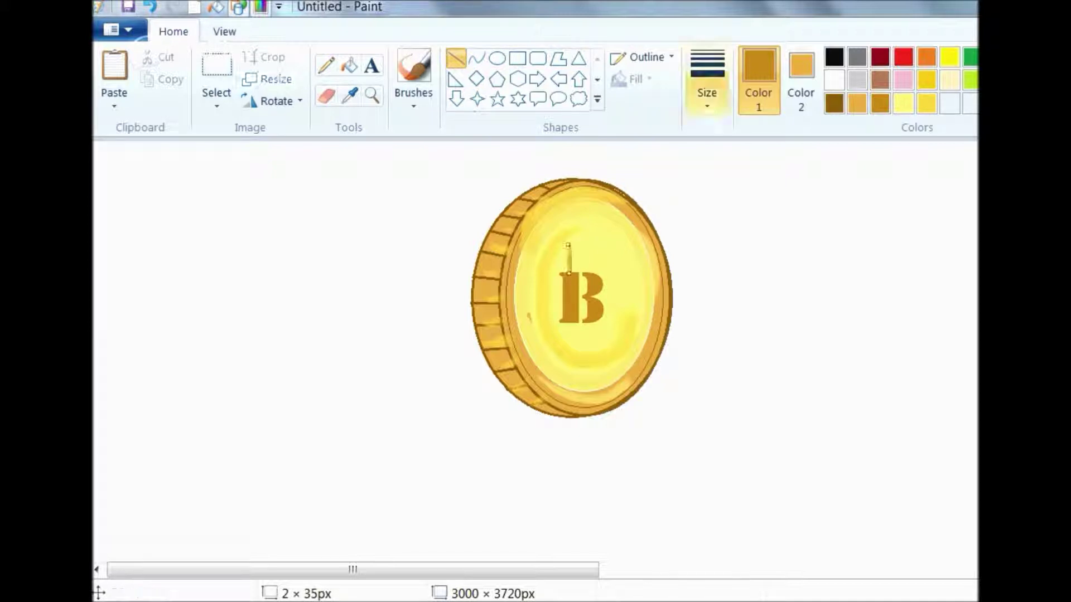
pyautogui.click(642, 57)
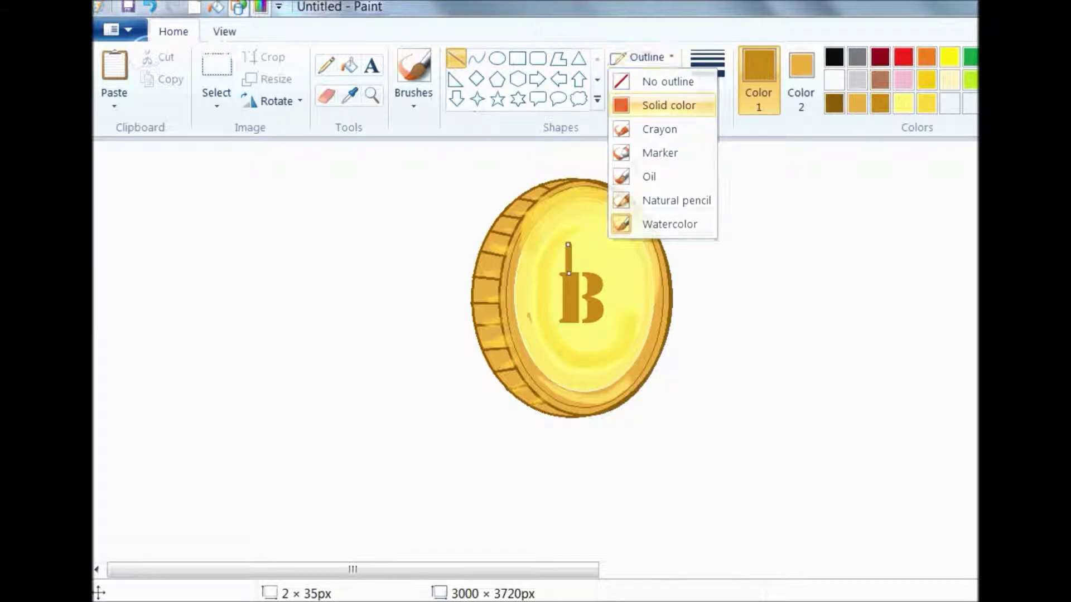
pyautogui.click(669, 105)
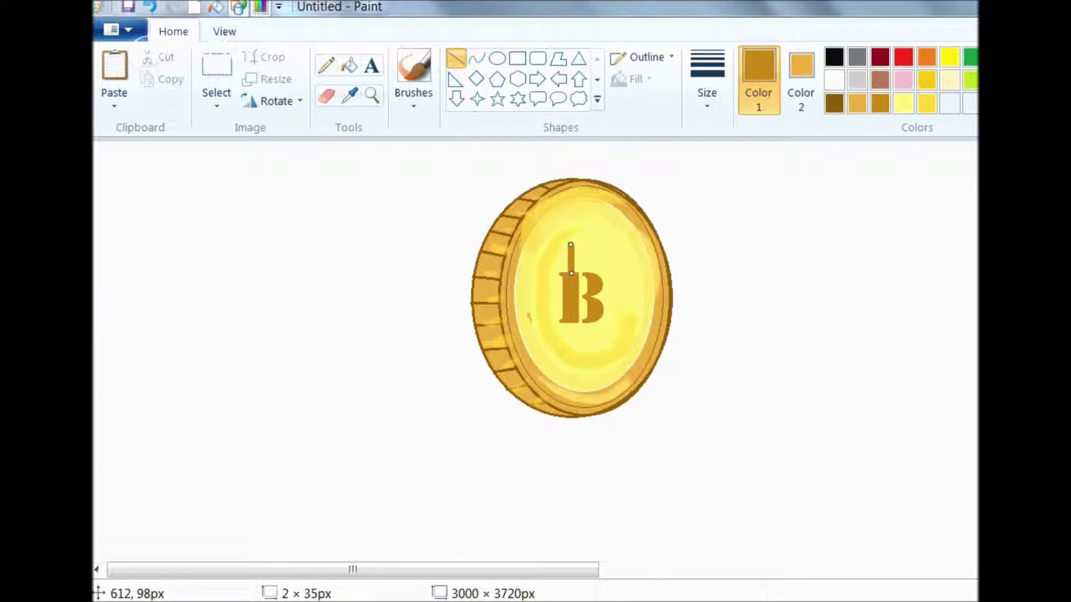
pyautogui.moveTo(592, 273); pyautogui.dragTo(592, 242)
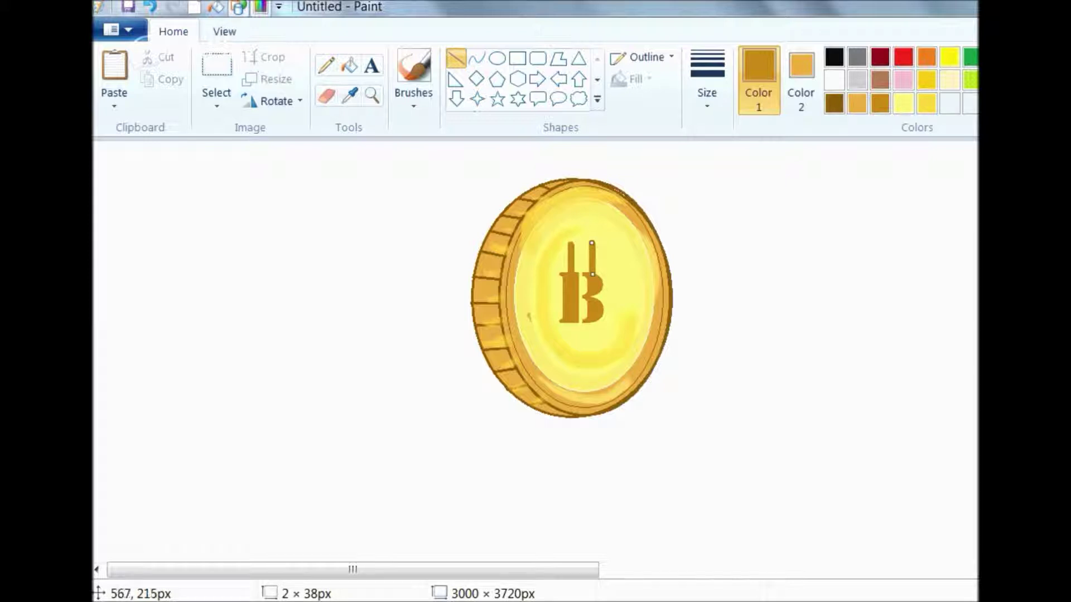
pyautogui.moveTo(570, 321); pyautogui.dragTo(566, 353)
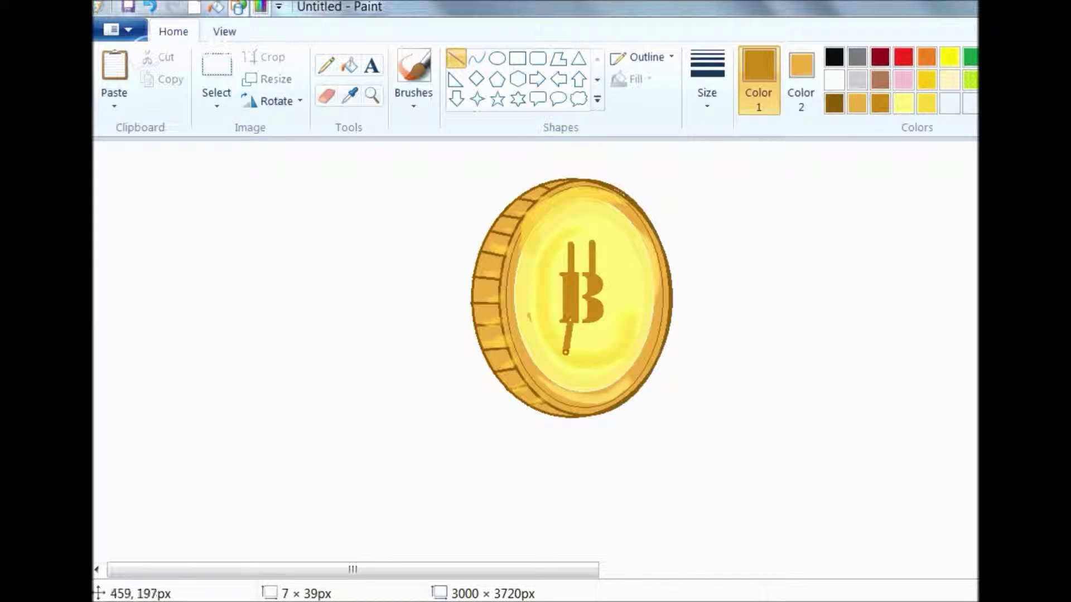
# Step: Undo the three lines and the dark gold "B" on the coin face
pyautogui.hotkey('ctrl', 'z')
pyautogui.hotkey('ctrl', 'z')
pyautogui.hotkey('ctrl', 'z')
pyautogui.hotkey('ctrl', 'z')
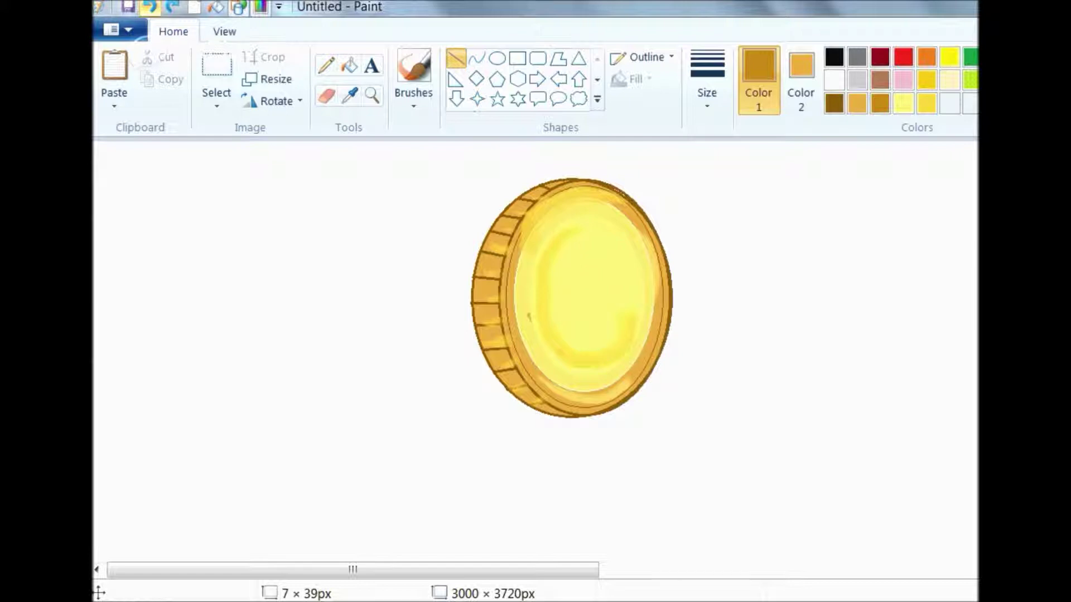
# Step: Add a text letter "B" on the middle of the coin face and select it for a font change
pyautogui.click(371, 66)
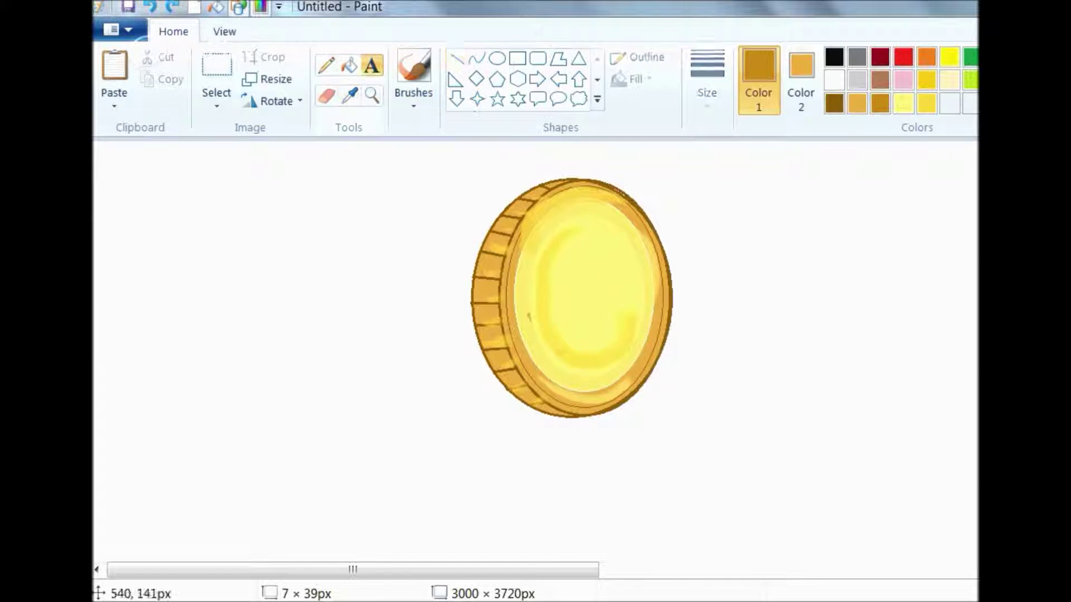
pyautogui.click(570, 300)
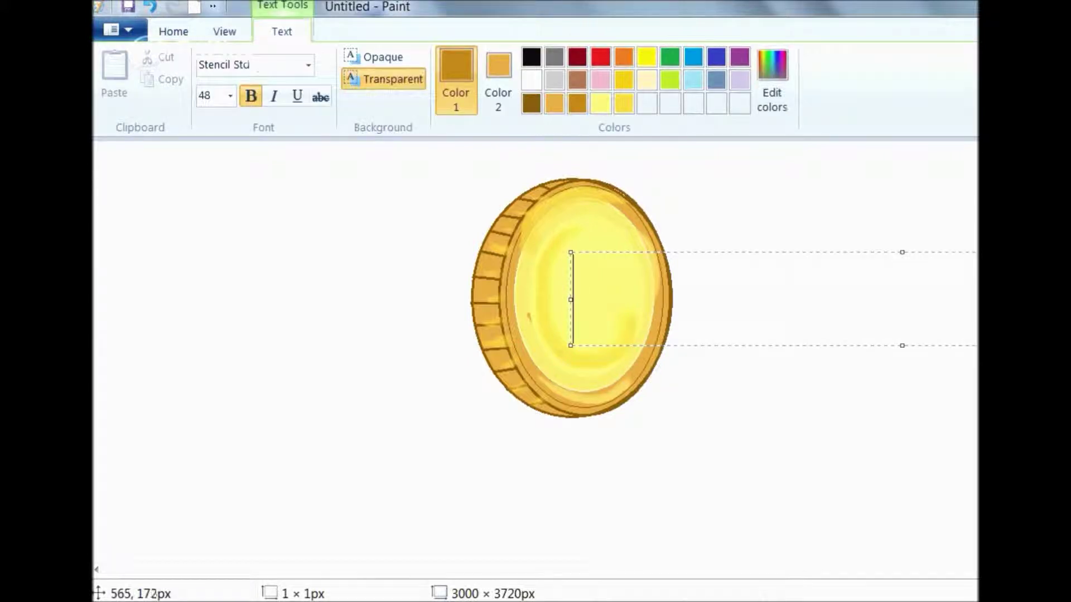
pyautogui.write('B')
pyautogui.hotkey('ctrl', 'a')
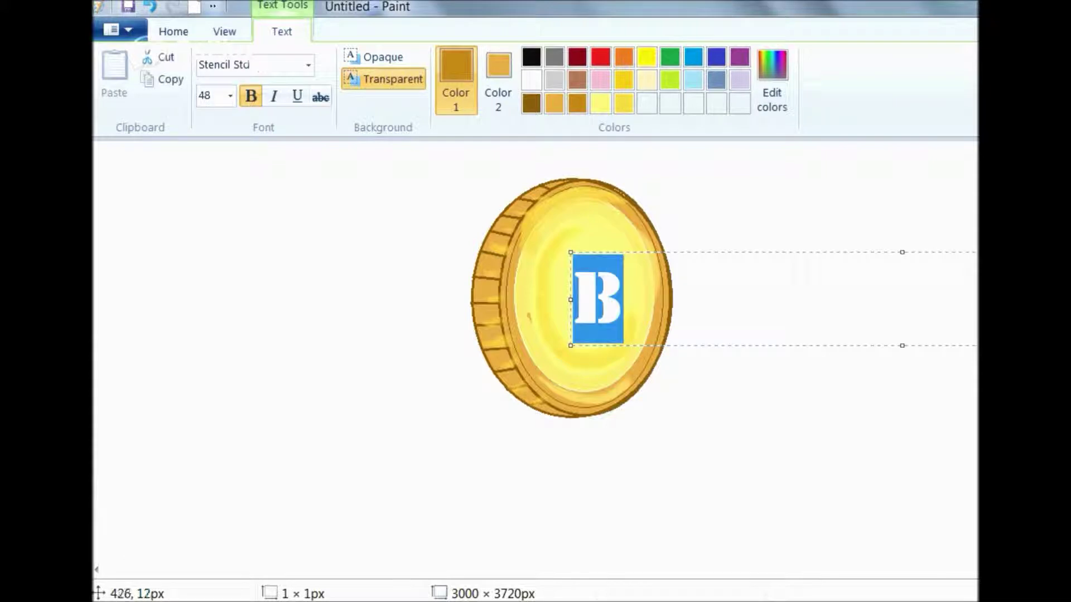
# Step: Set the font of the letter on the coin face to Bernard MT Condensed
pyautogui.click(308, 65)
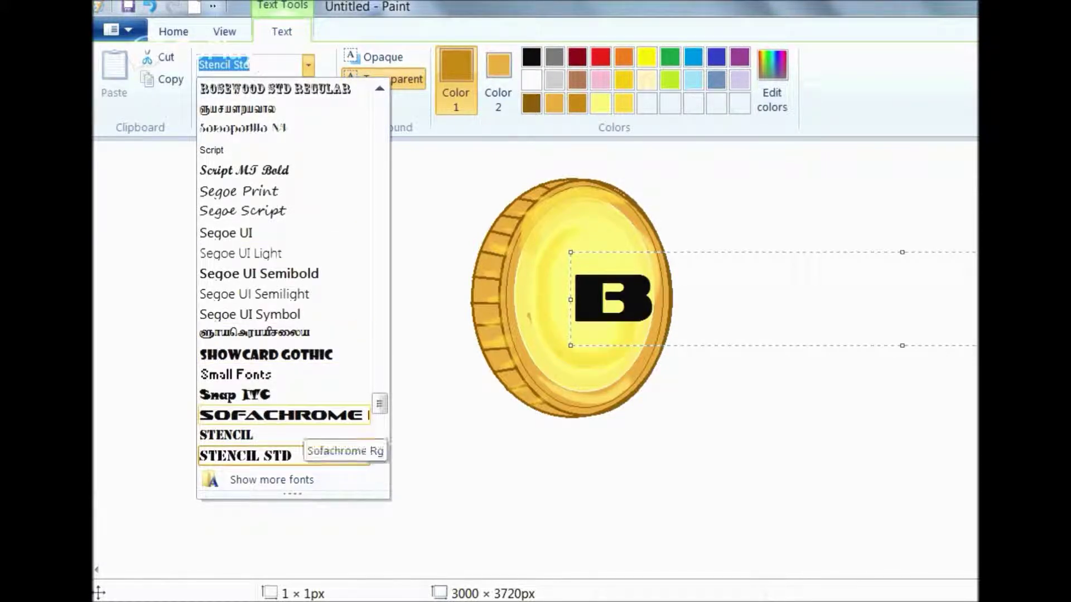
pyautogui.scroll(-1, 285, 279)
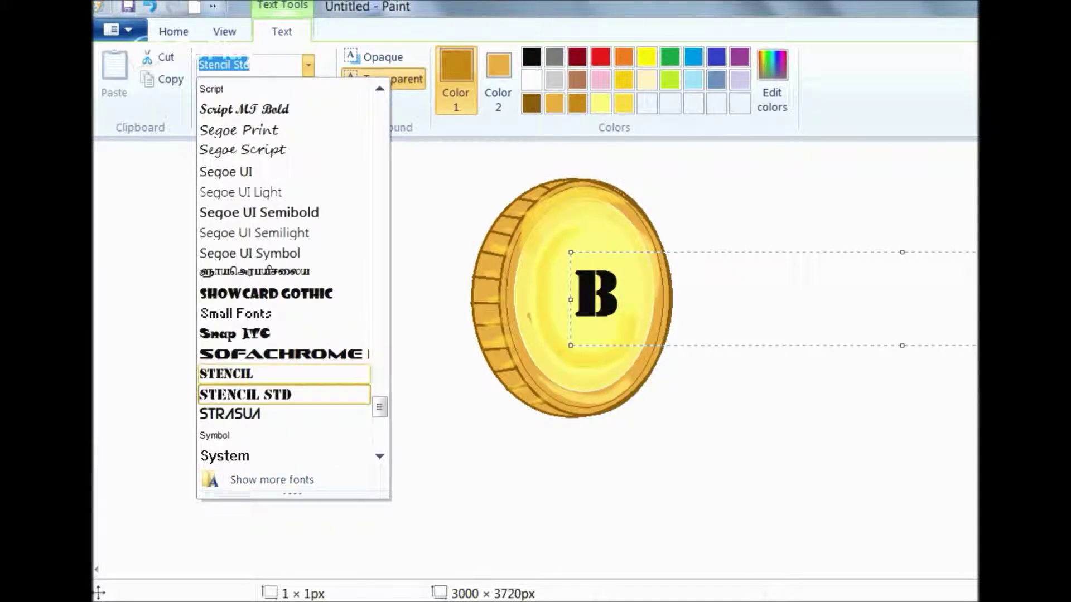
pyautogui.scroll(-2, 251, 296)
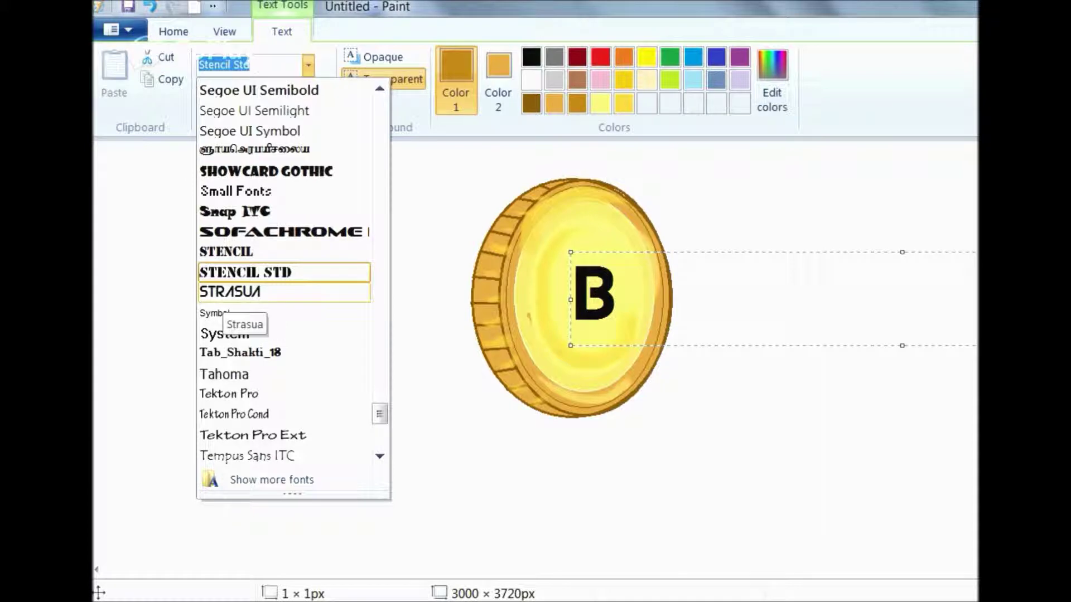
pyautogui.scroll(-3, 240, 323)
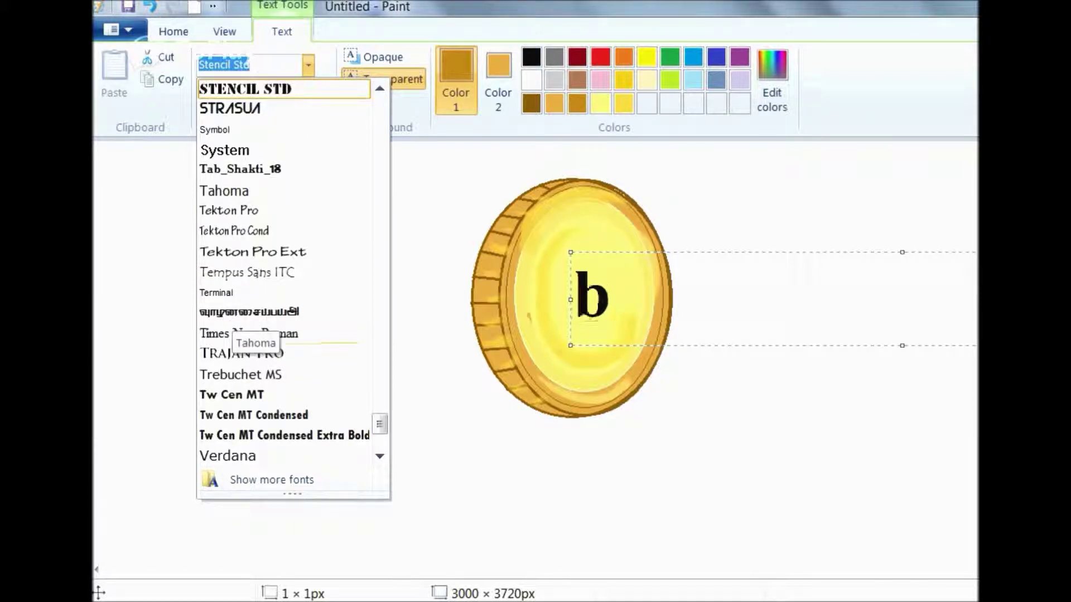
pyautogui.scroll(-1, 285, 285)
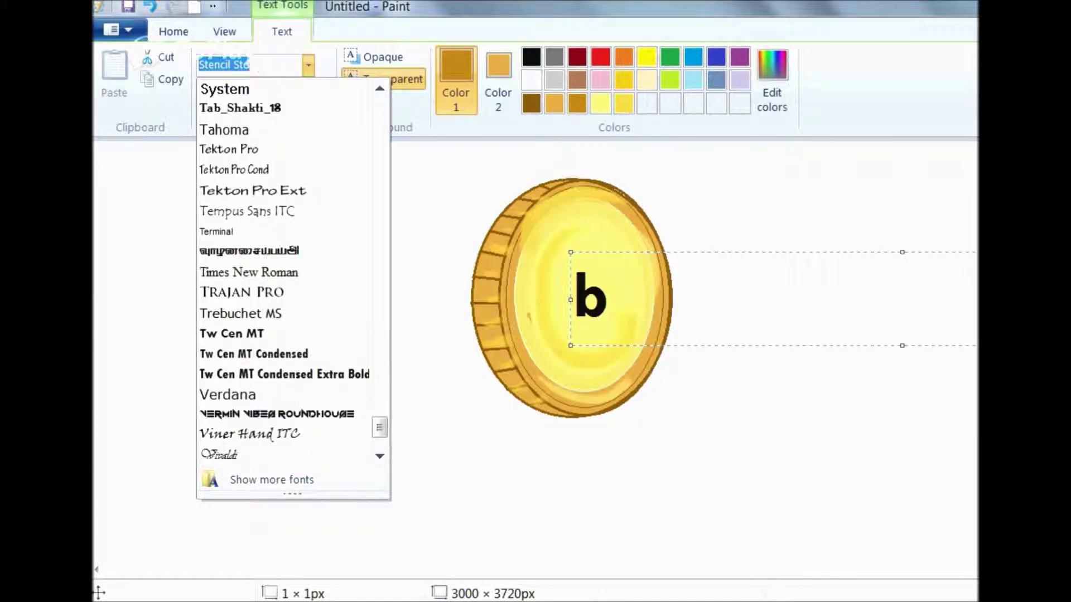
pyautogui.scroll(-2, 284, 284)
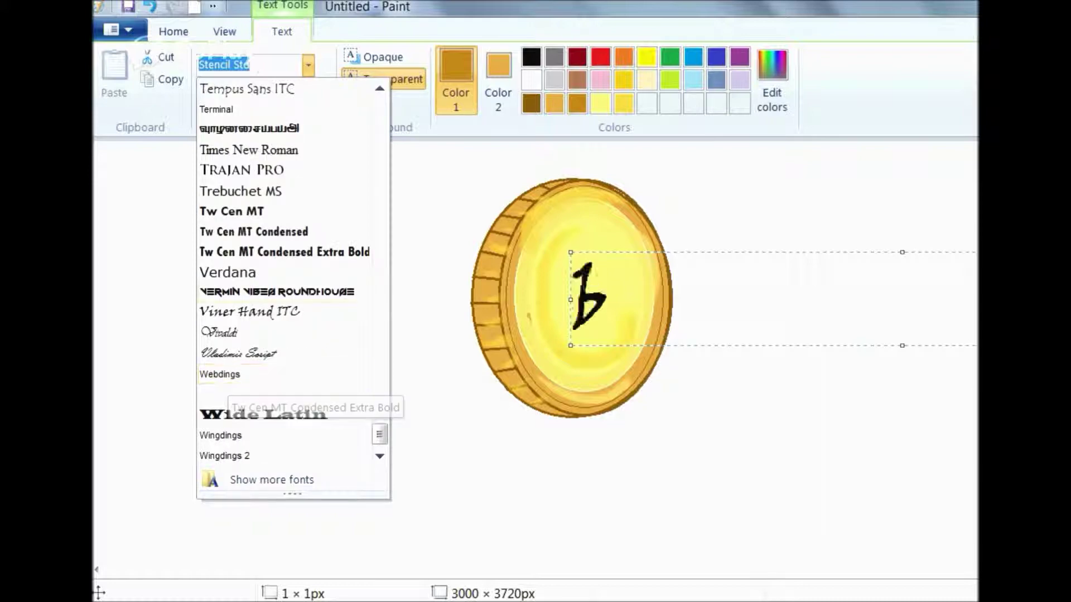
pyautogui.scroll(-1, 285, 373)
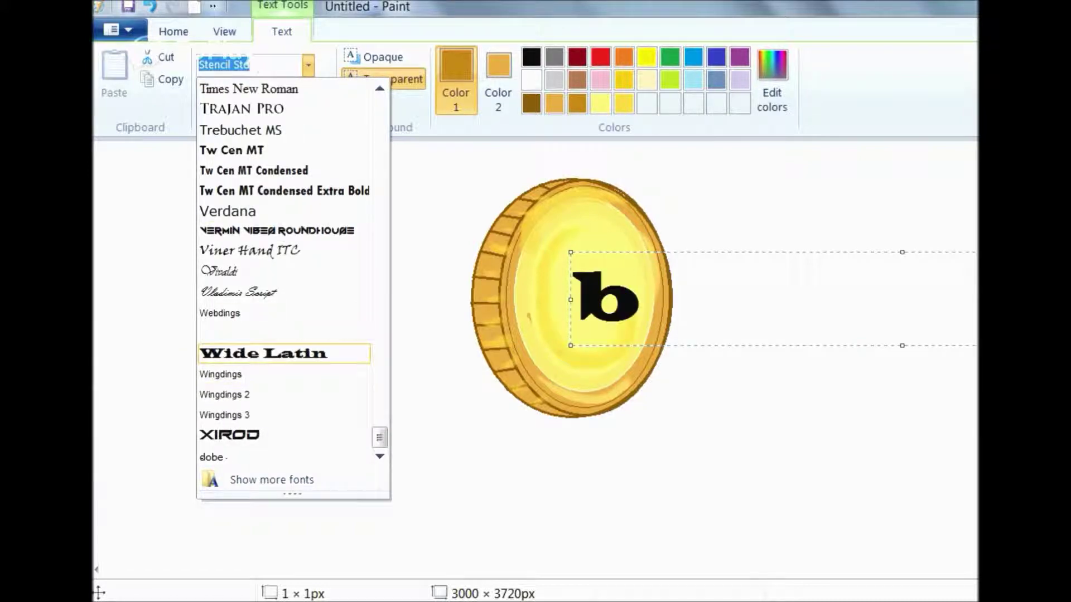
pyautogui.scroll(10, 262, 354)
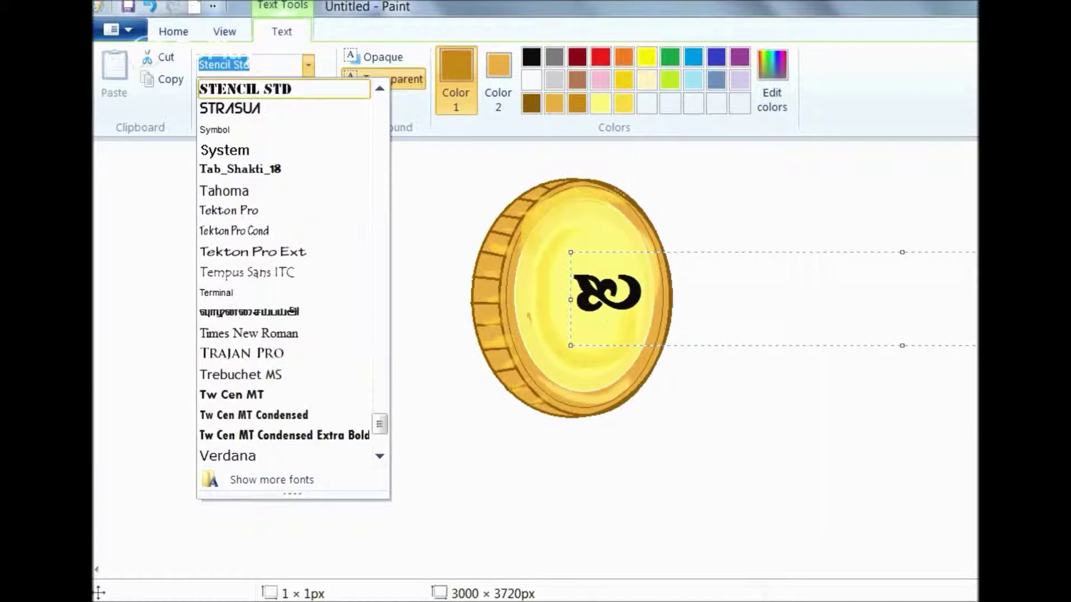
pyautogui.scroll(-8, 285, 413)
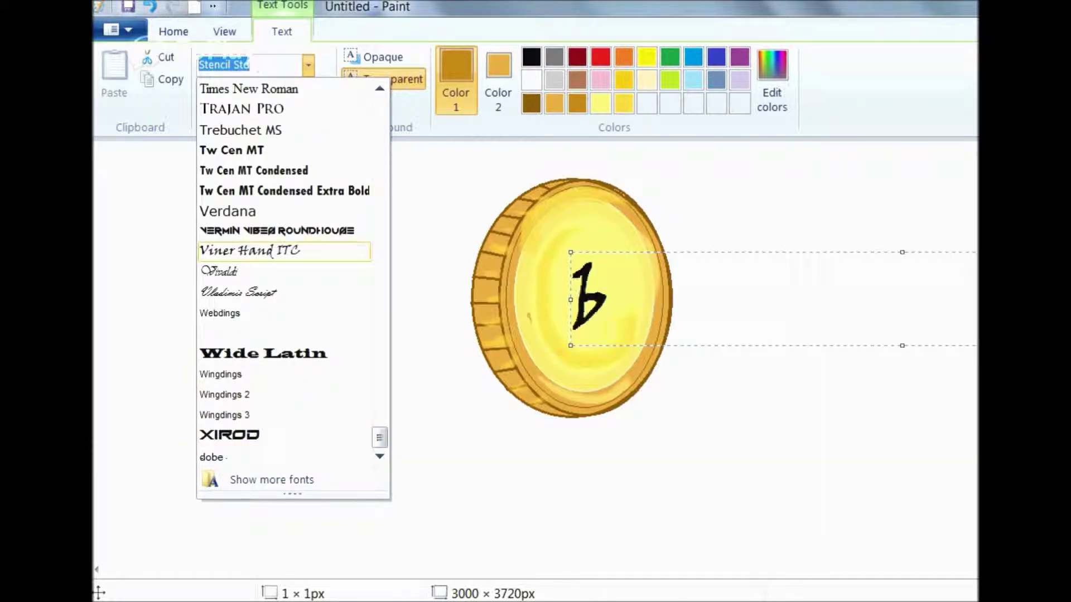
pyautogui.scroll(10, 284, 278)
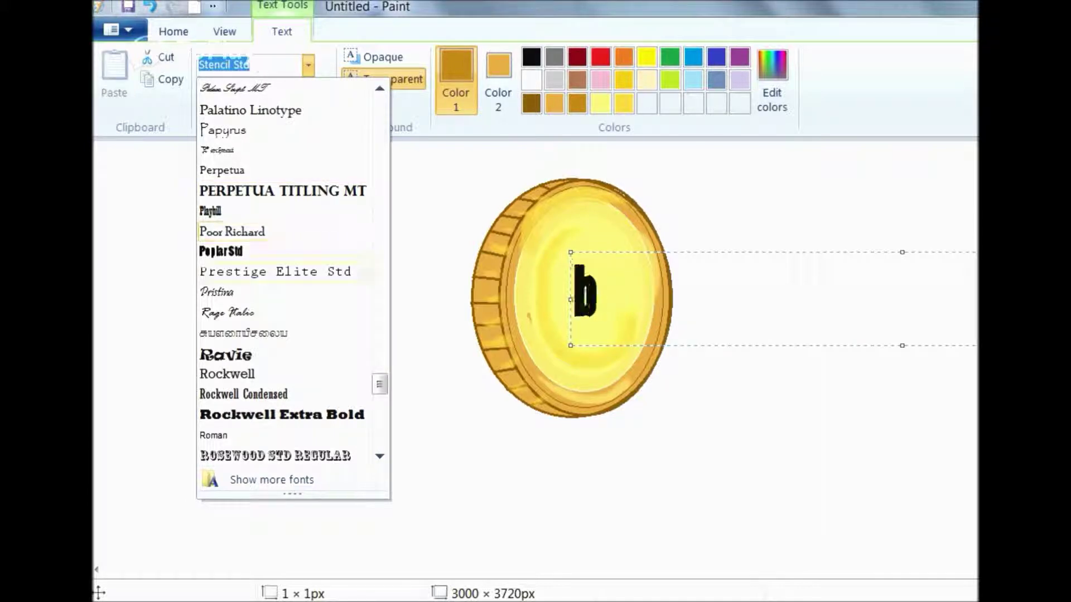
pyautogui.scroll(15, 292, 278)
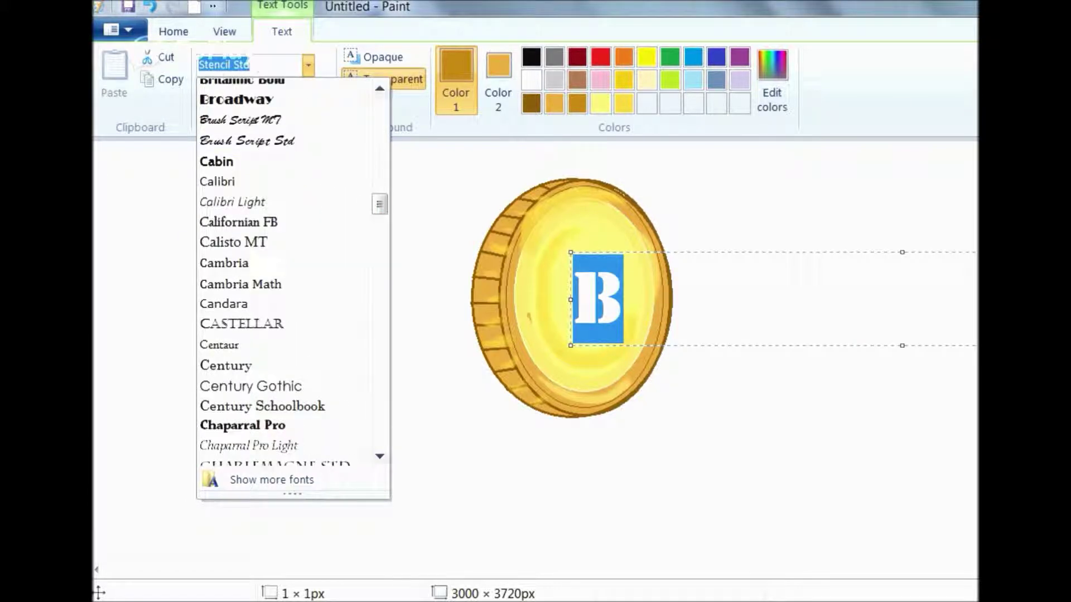
pyautogui.scroll(10, 285, 279)
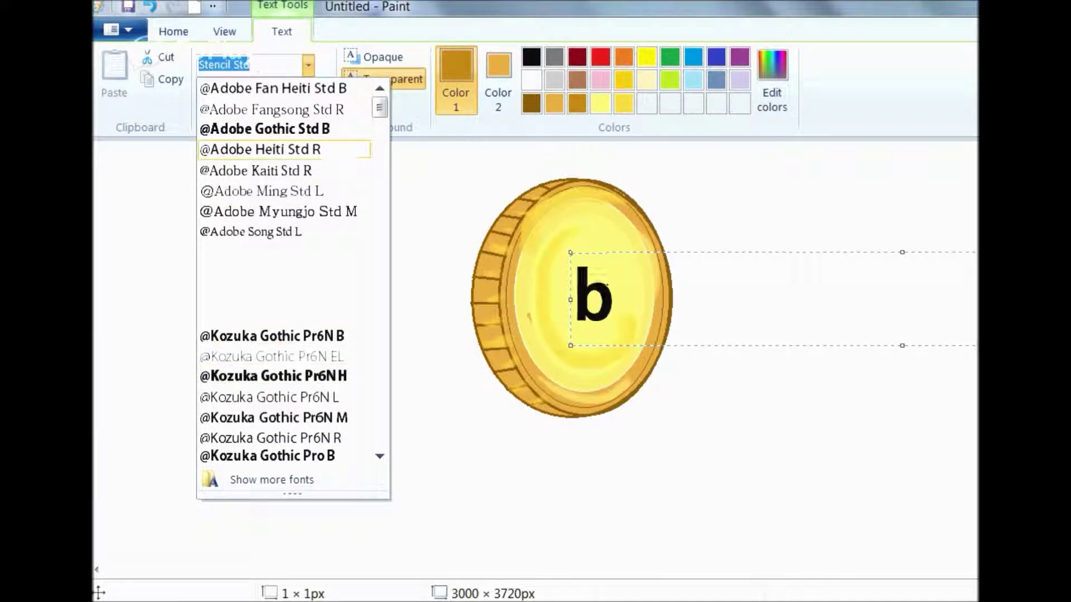
pyautogui.scroll(-9, 284, 248)
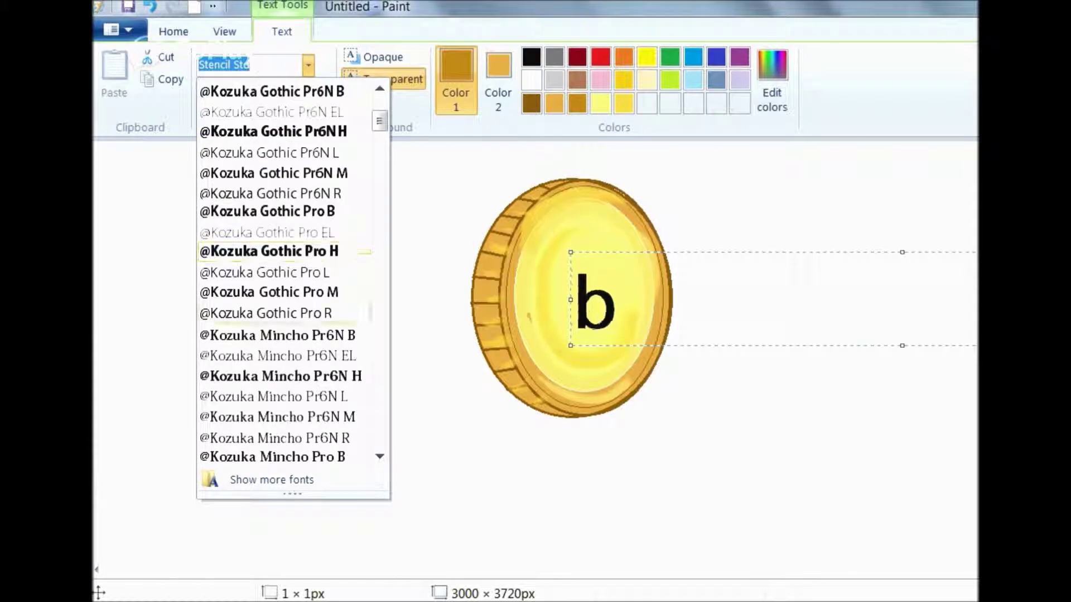
pyautogui.scroll(-5, 285, 249)
pyautogui.scroll(2, 284, 249)
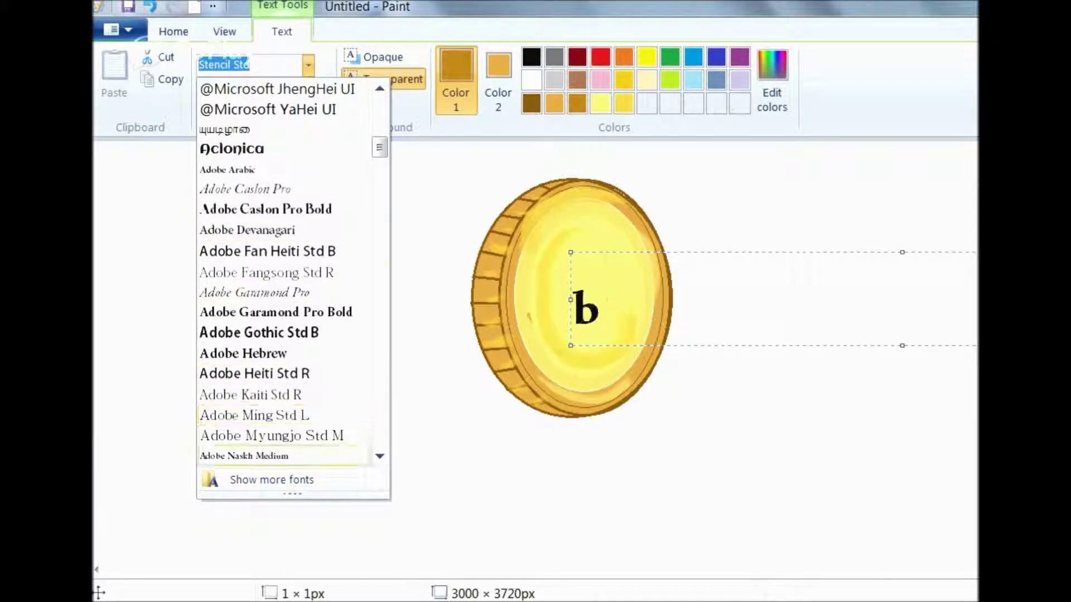
pyautogui.scroll(-4, 284, 456)
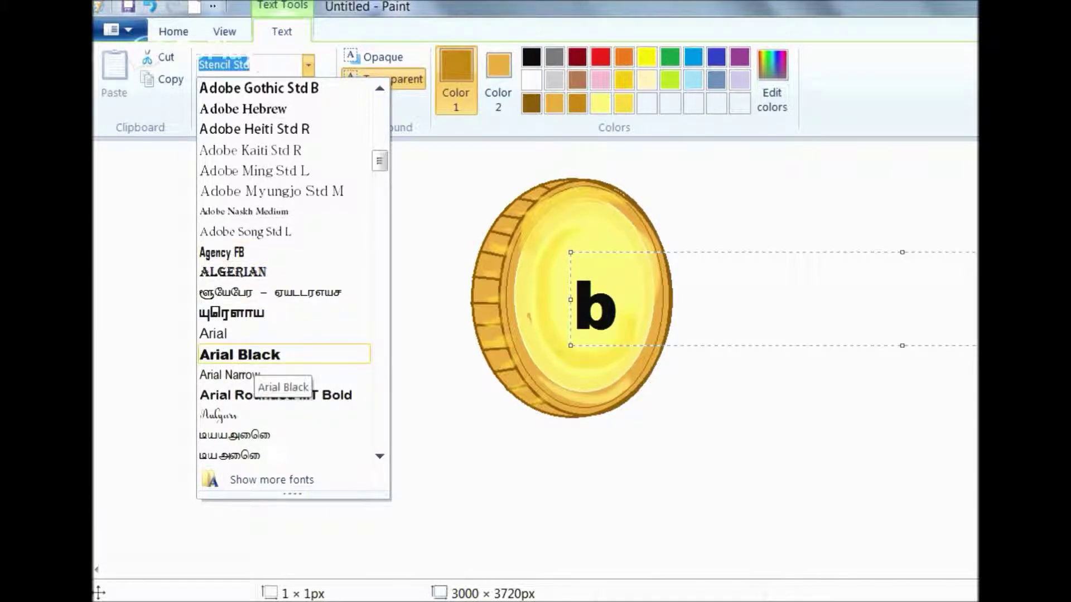
pyautogui.scroll(-3, 283, 360)
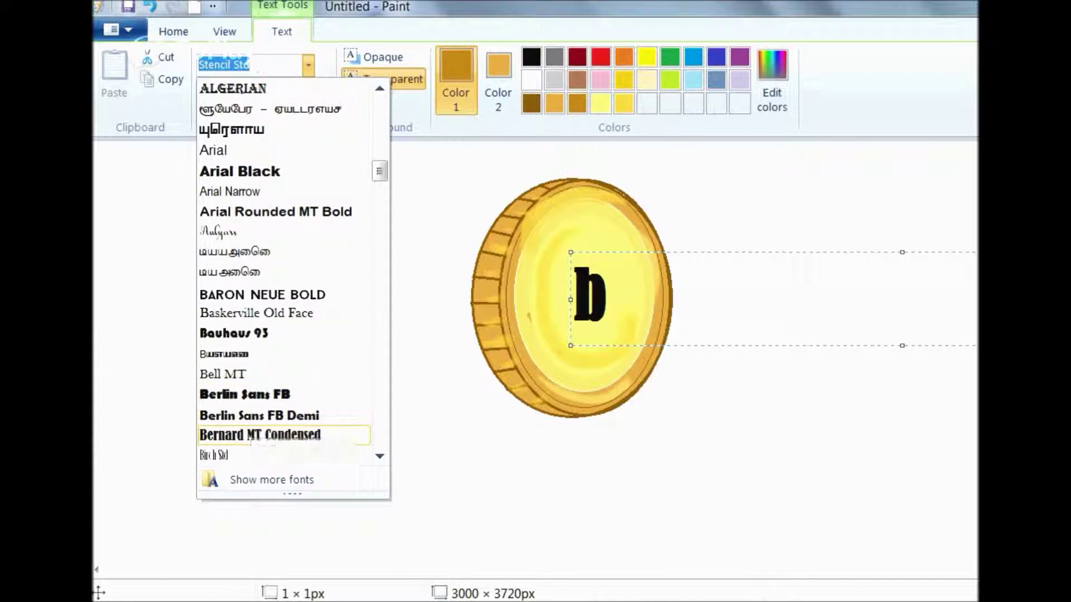
pyautogui.click(260, 435)
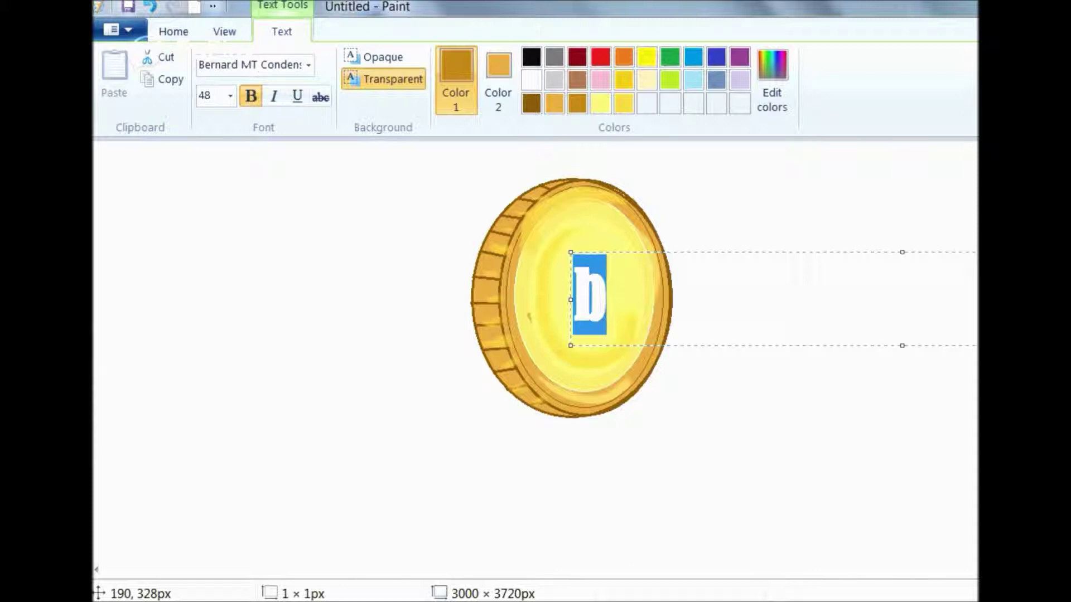
# Step: Replace the letter with a capital "B", shift it slightly up and to the left on the coin face, and place it
pyautogui.write('B')
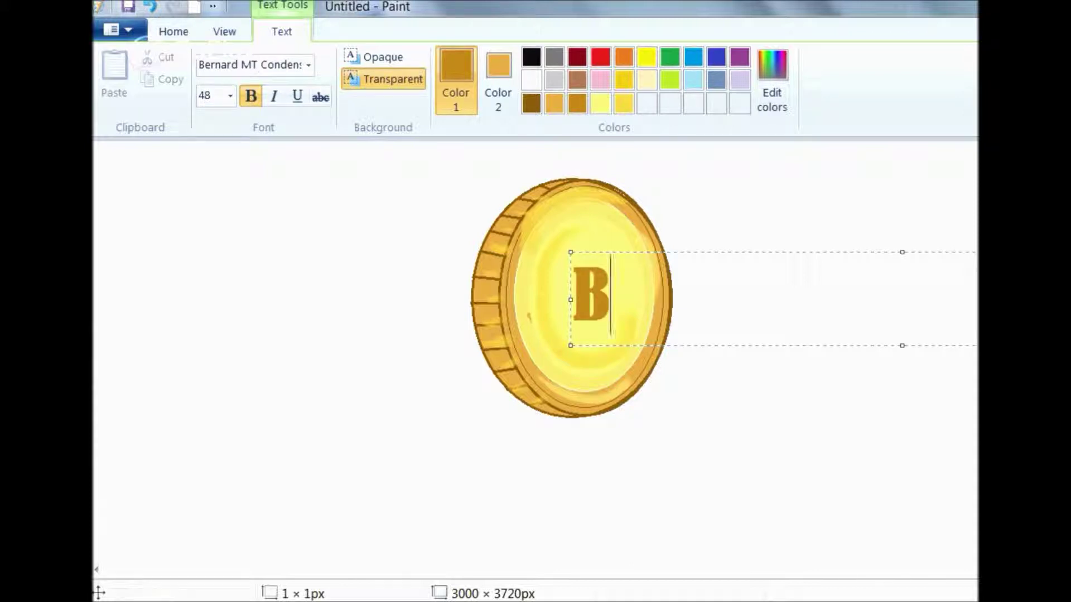
pyautogui.moveTo(570, 255); pyautogui.dragTo(556, 250)
pyautogui.click(695, 241)
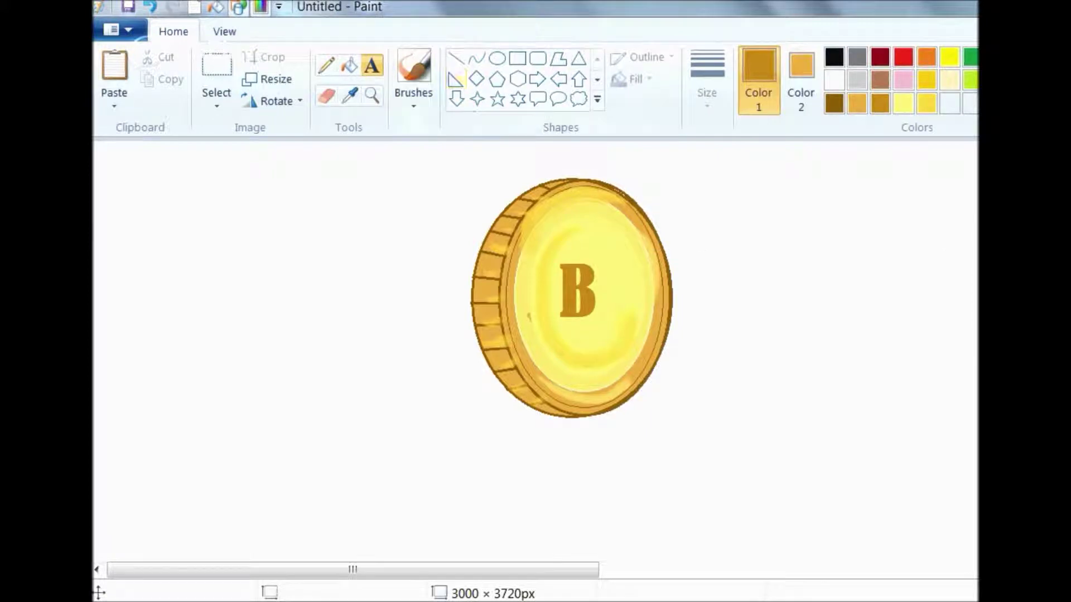
pyautogui.click(456, 58)
pyautogui.moveTo(569, 243); pyautogui.dragTo(569, 268)
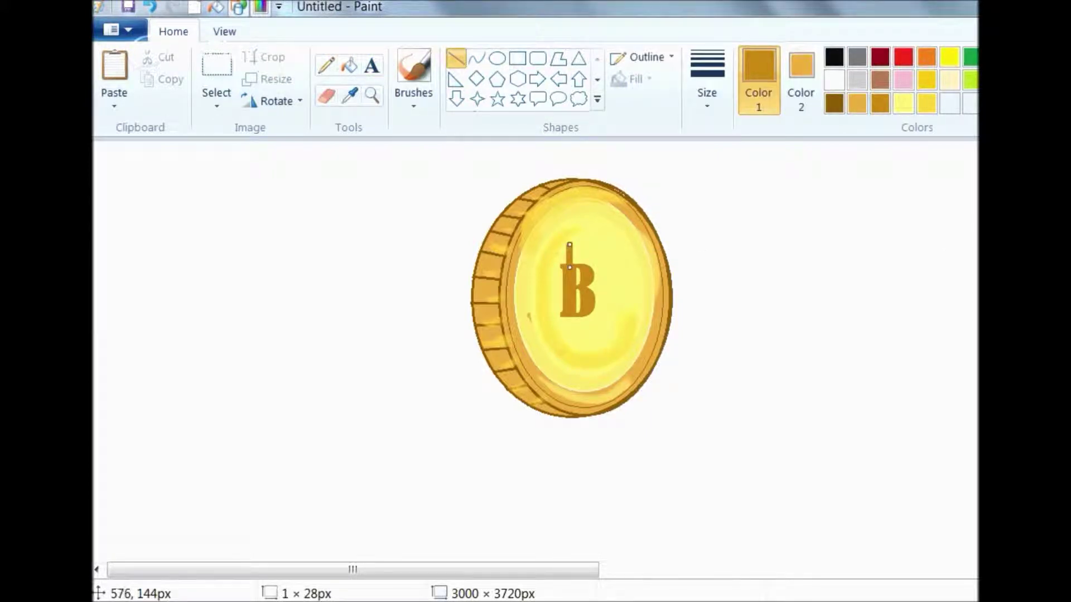
pyautogui.click(456, 58)
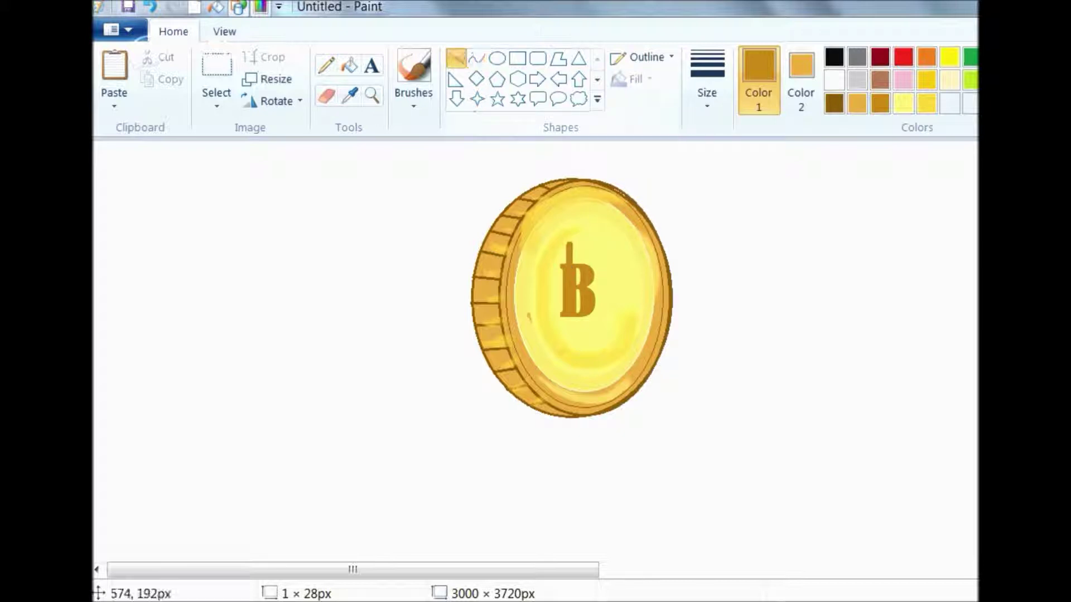
pyautogui.hotkey('ctrl', 'z')
pyautogui.moveTo(565, 250); pyautogui.dragTo(568, 335)
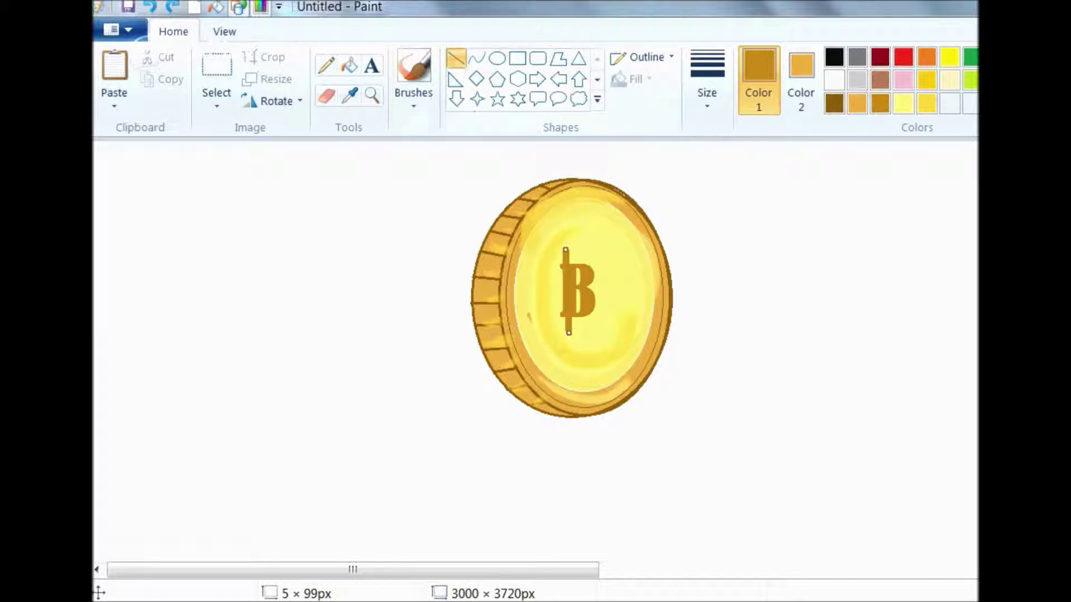
pyautogui.click(476, 58)
pyautogui.click(456, 58)
pyautogui.hotkey('ctrl', 'z')
# Step: Draw a straight vertical dark gold line about 96 px long through the left stem of the "B", extending above and below it
pyautogui.moveTo(569, 247); pyautogui.dragTo(570, 333)
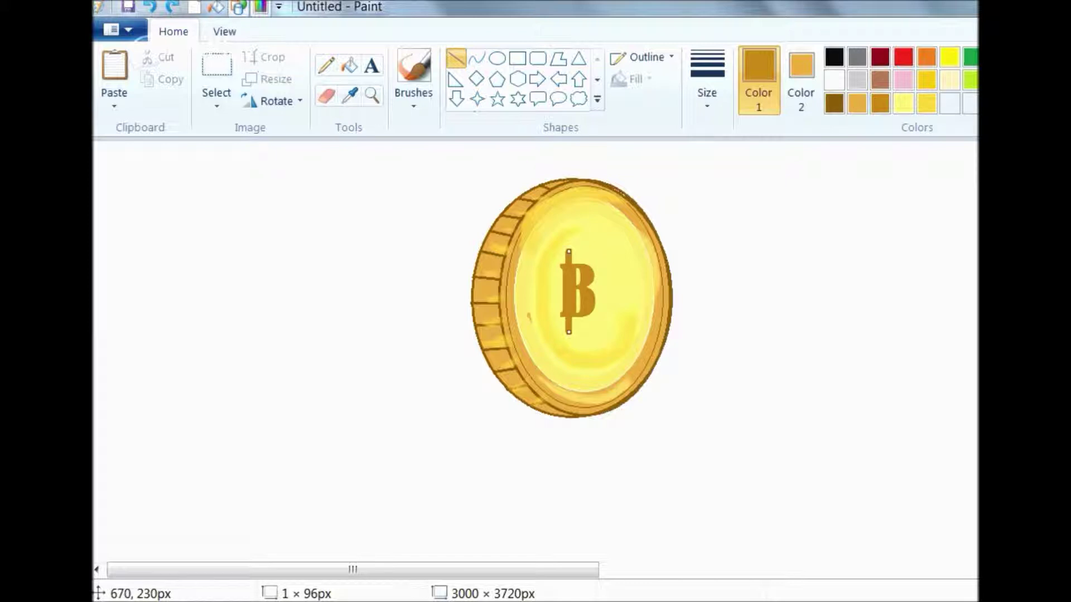
pyautogui.click(590, 249)
pyautogui.moveTo(578, 246); pyautogui.dragTo(582, 336)
pyautogui.press('Right')
pyautogui.press('Right')
pyautogui.press('Right')
pyautogui.press('Right')
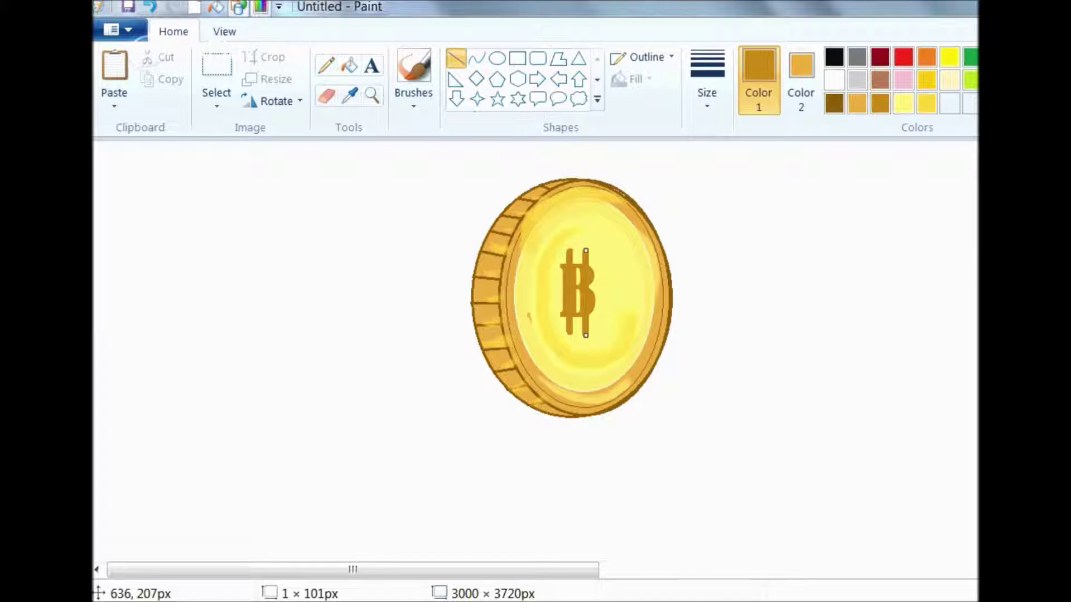
pyautogui.press('Delete')
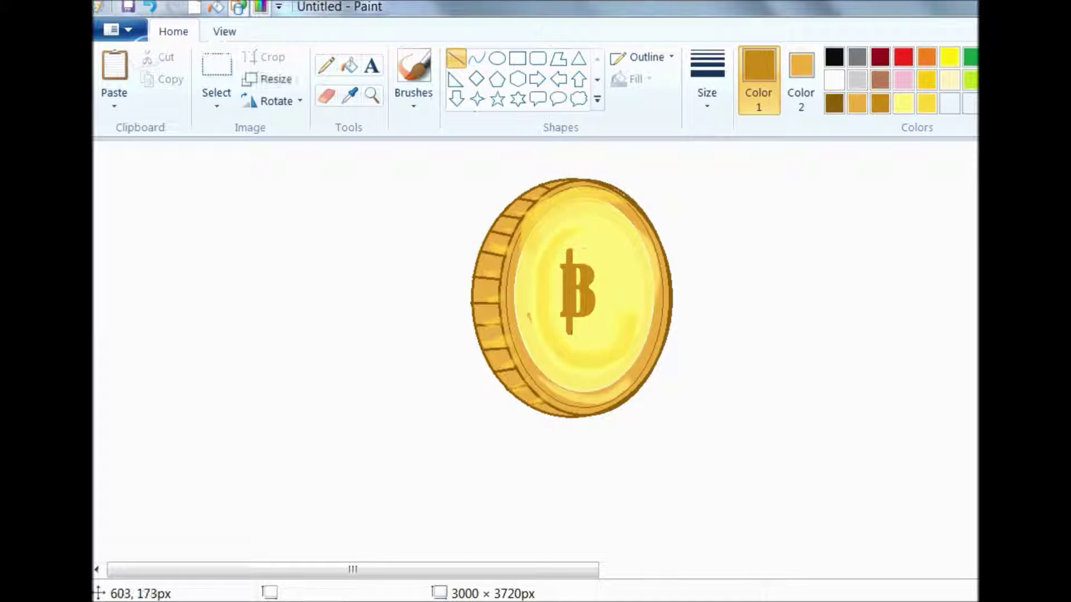
# Step: Draw two short vertical dark gold lines beside the long line, one about 26 px above the "B" and one about 20 px below it
pyautogui.moveTo(578, 246); pyautogui.dragTo(578, 267)
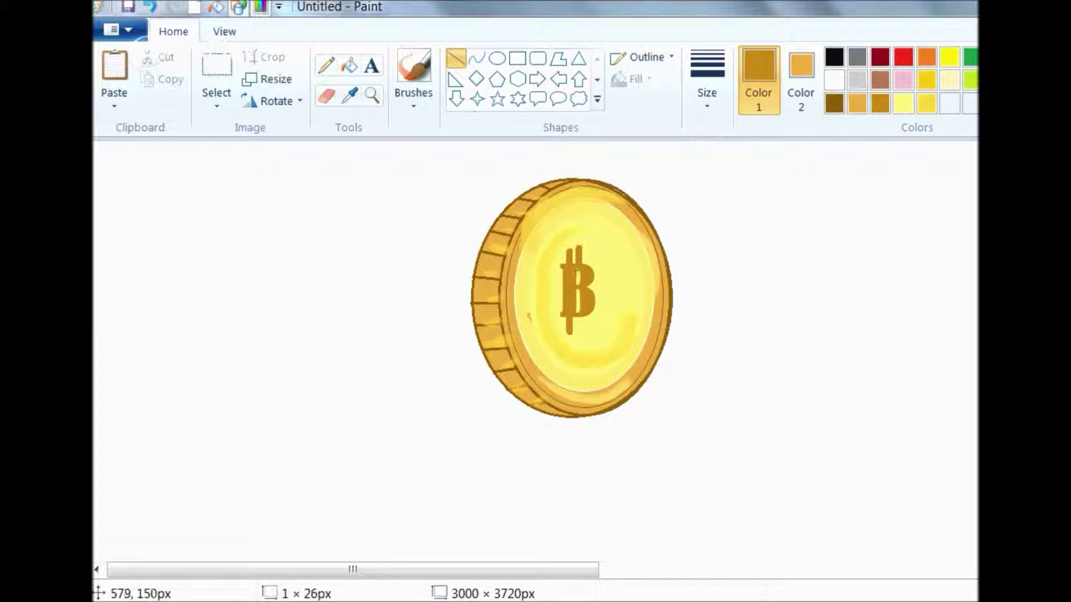
pyautogui.press('Return')
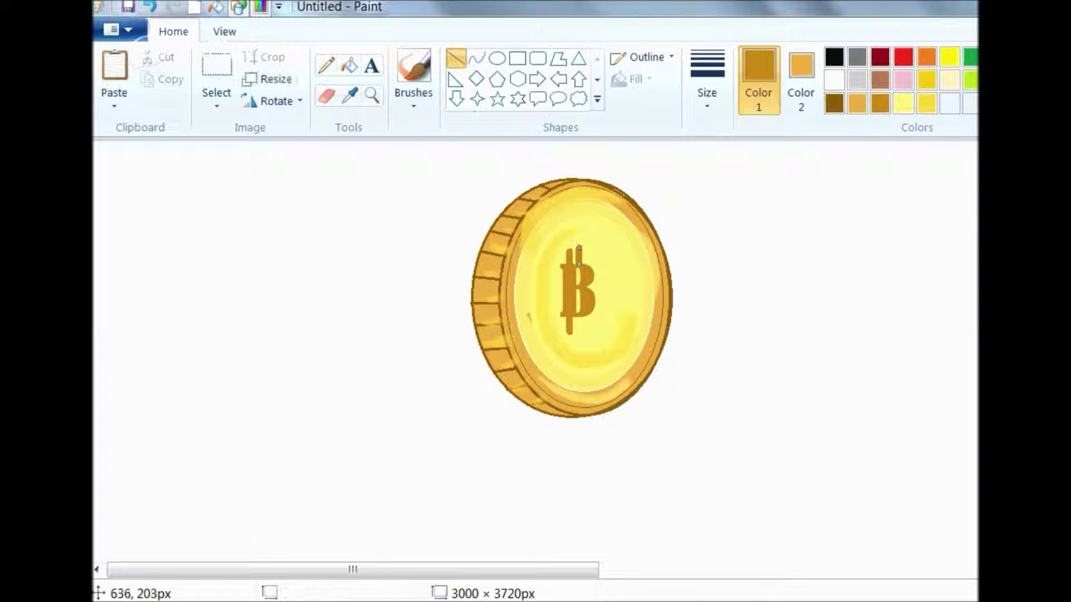
pyautogui.moveTo(578, 318); pyautogui.dragTo(578, 341)
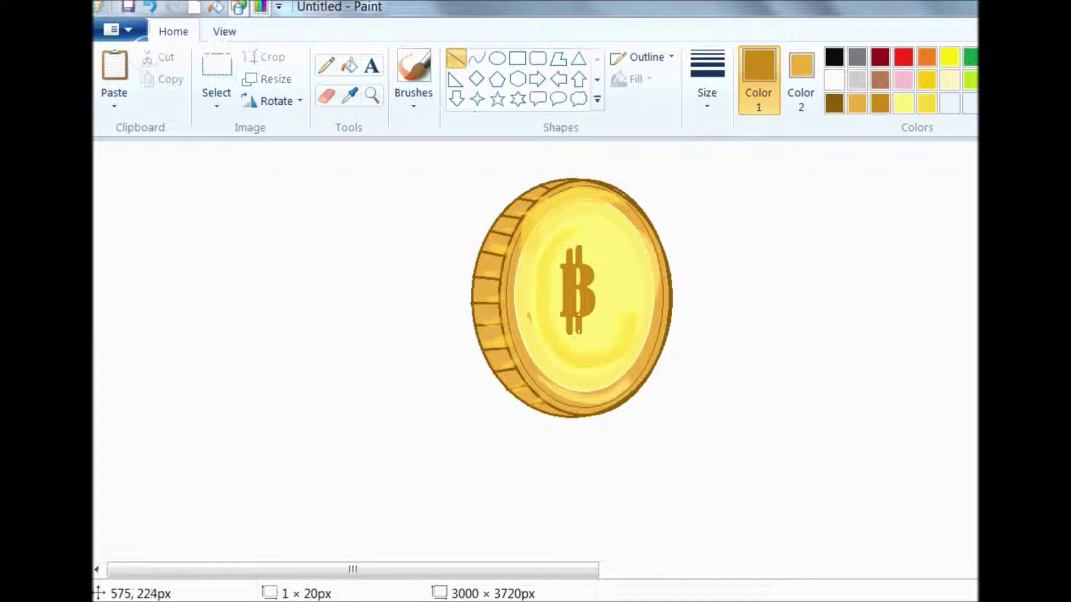
pyautogui.click(859, 348)
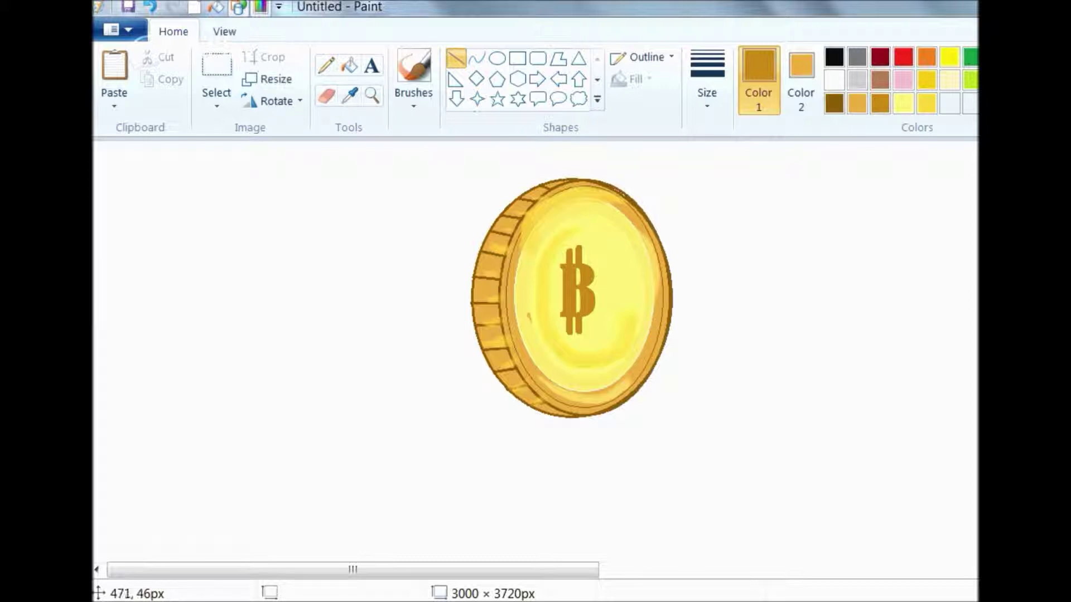
# Step: Extend the lower and upper left corners of the "B" with short horizontal dark gold lines, the upper one about 16 px long
pyautogui.moveTo(569, 314); pyautogui.dragTo(556, 314)
pyautogui.press('Return')
pyautogui.moveTo(564, 265); pyautogui.dragTo(553, 266)
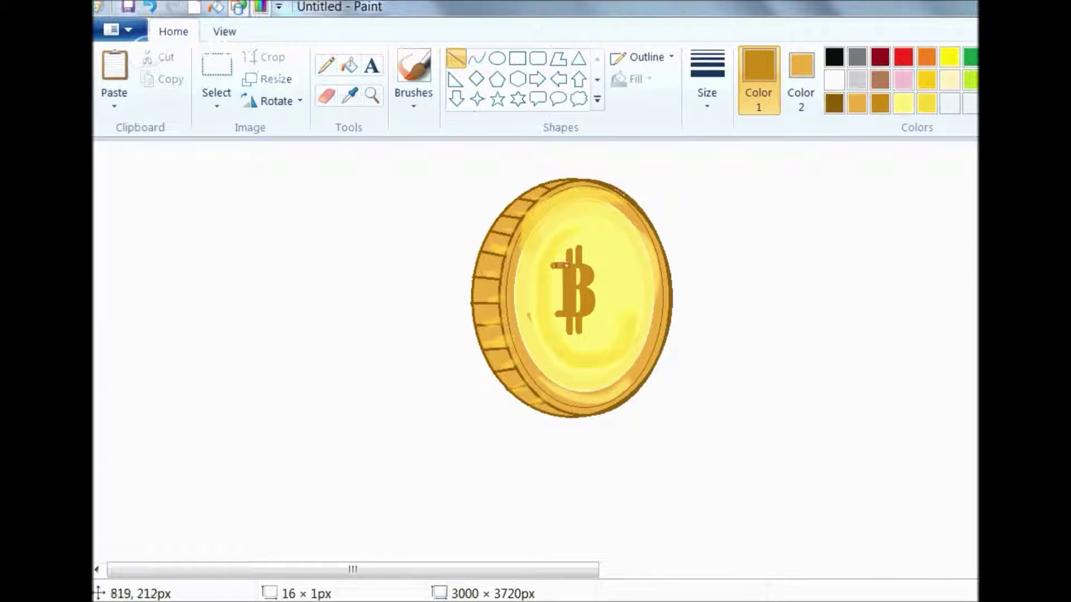
pyautogui.press('Return')
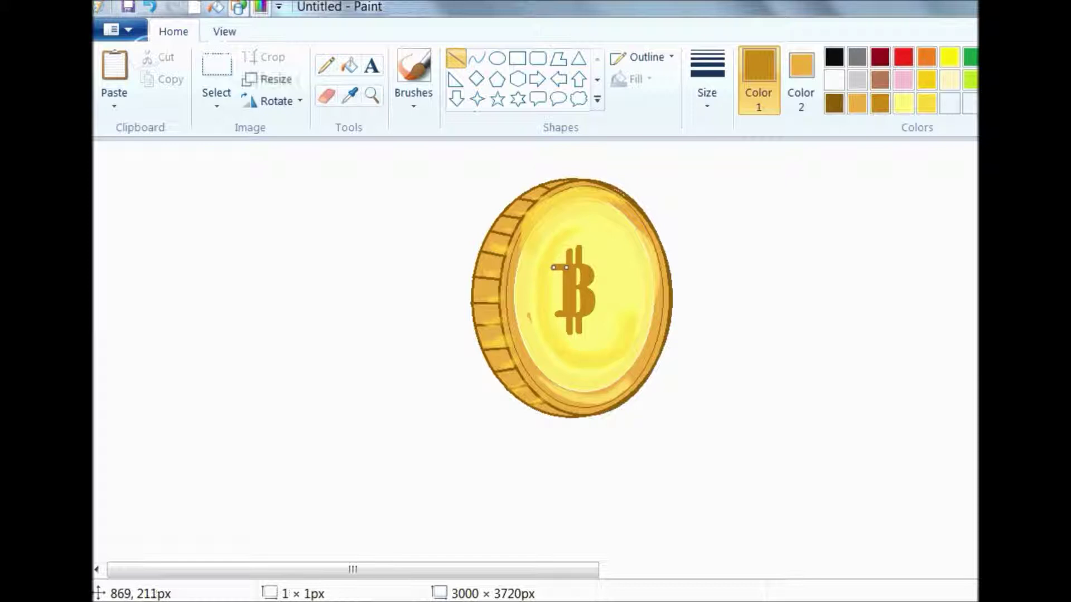